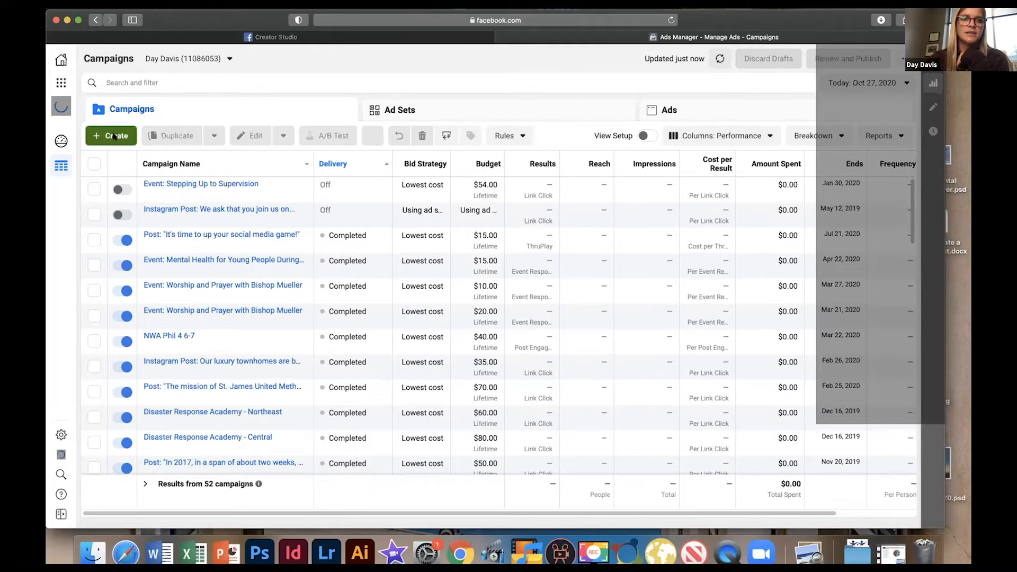
- Start a new ad campaign with Traffic as its objective
{"action": "left_click", "coordinate": [115, 136]}
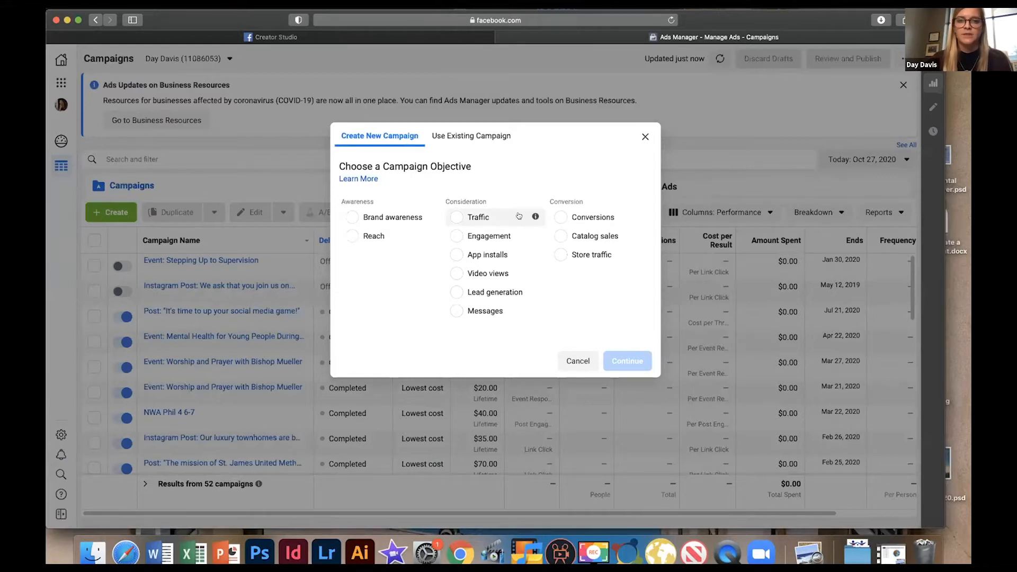
{"action": "mouse_move", "coordinate": [424, 210]}
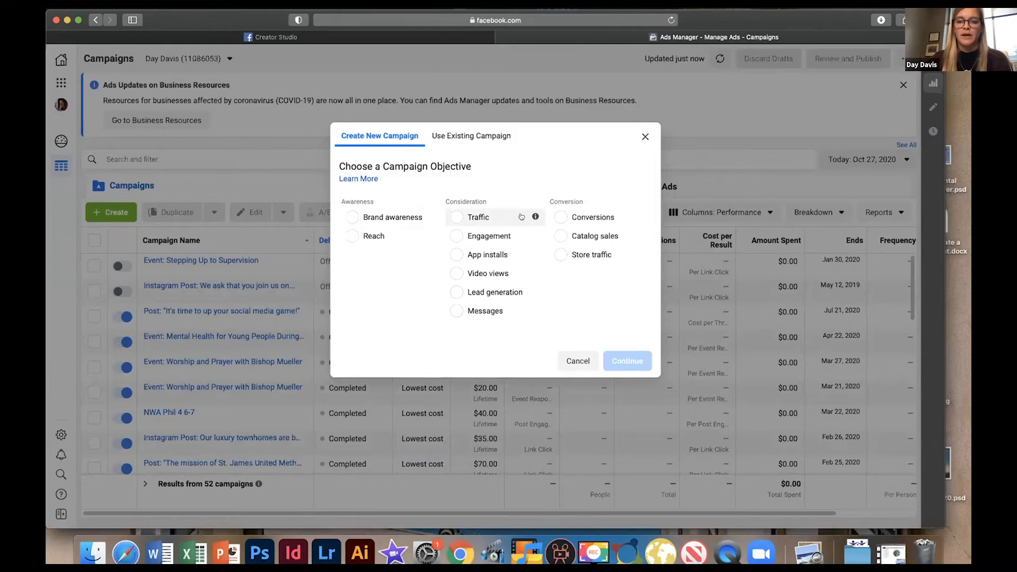
{"action": "mouse_move", "coordinate": [535, 236]}
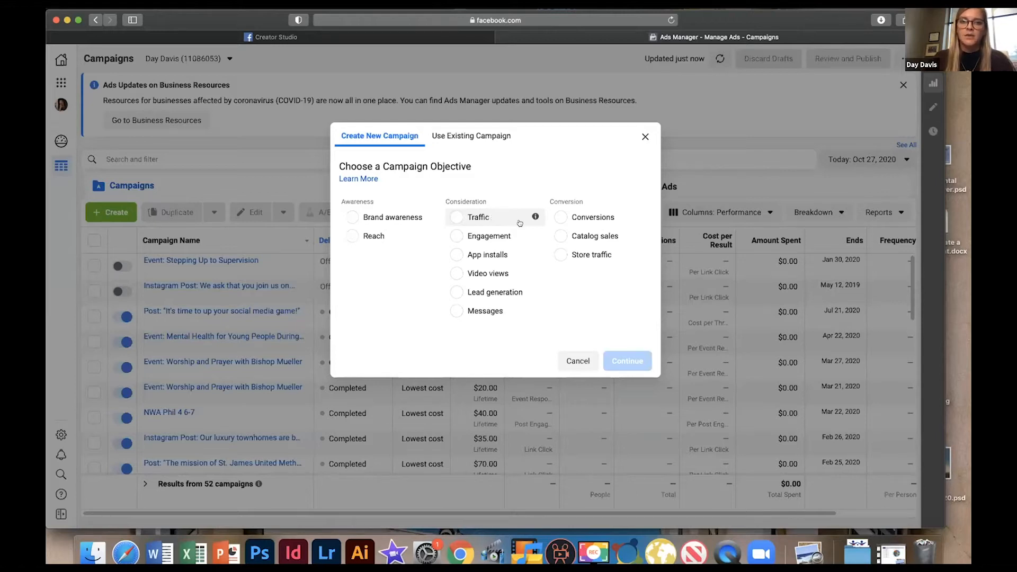
{"action": "mouse_move", "coordinate": [529, 216]}
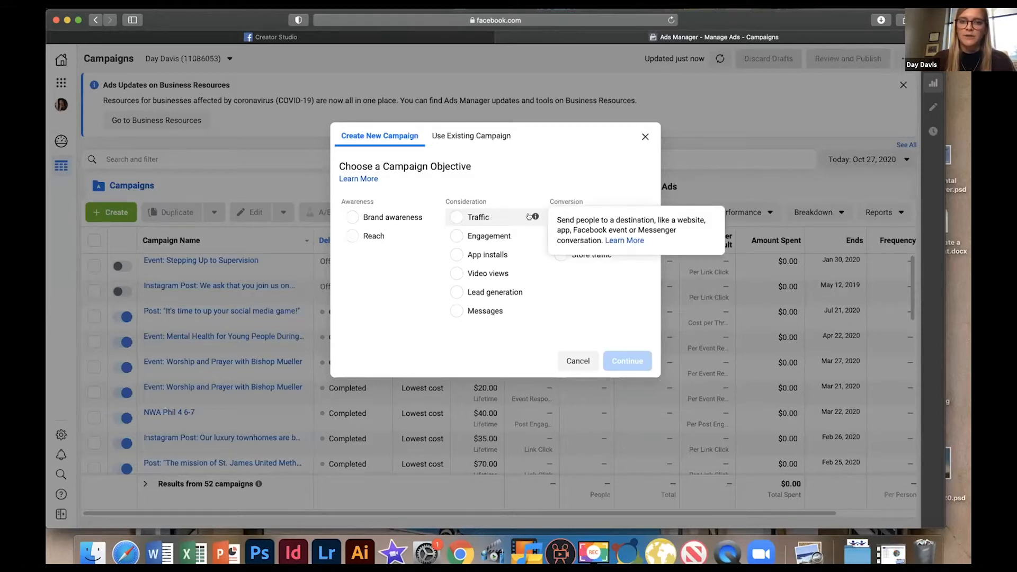
{"action": "left_click", "coordinate": [513, 218]}
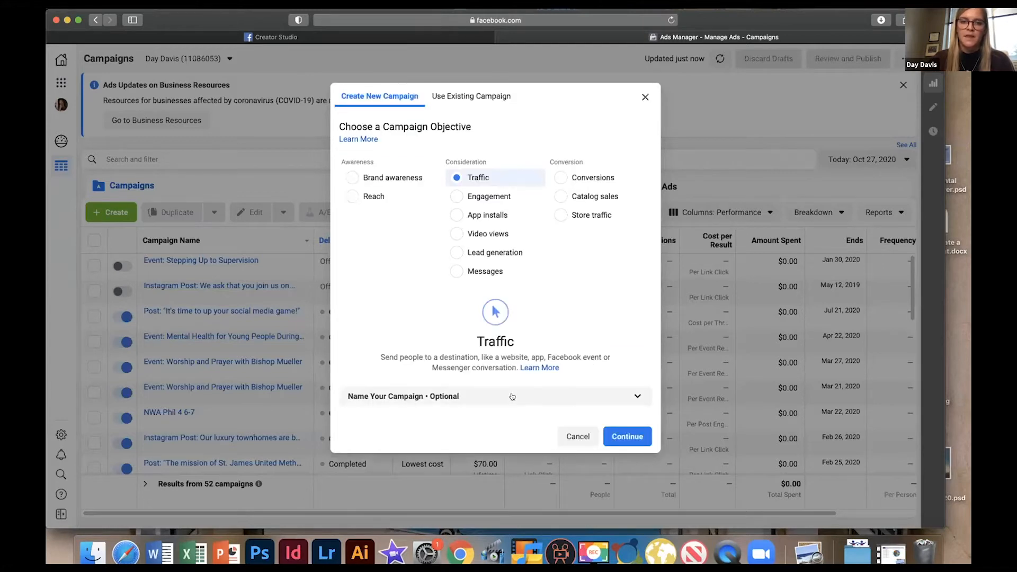
- Name the campaign, ad set and ad "women's bible study 2020" and create the campaign draft
{"action": "left_click", "coordinate": [469, 396]}
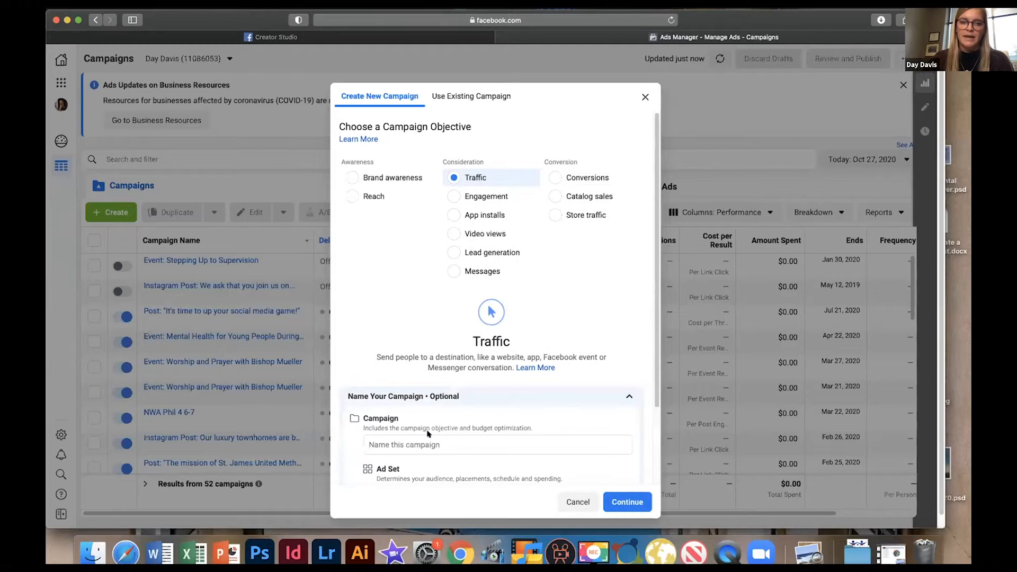
{"action": "scroll", "coordinate": [488, 357], "scroll_direction": "down", "scroll_amount": 3}
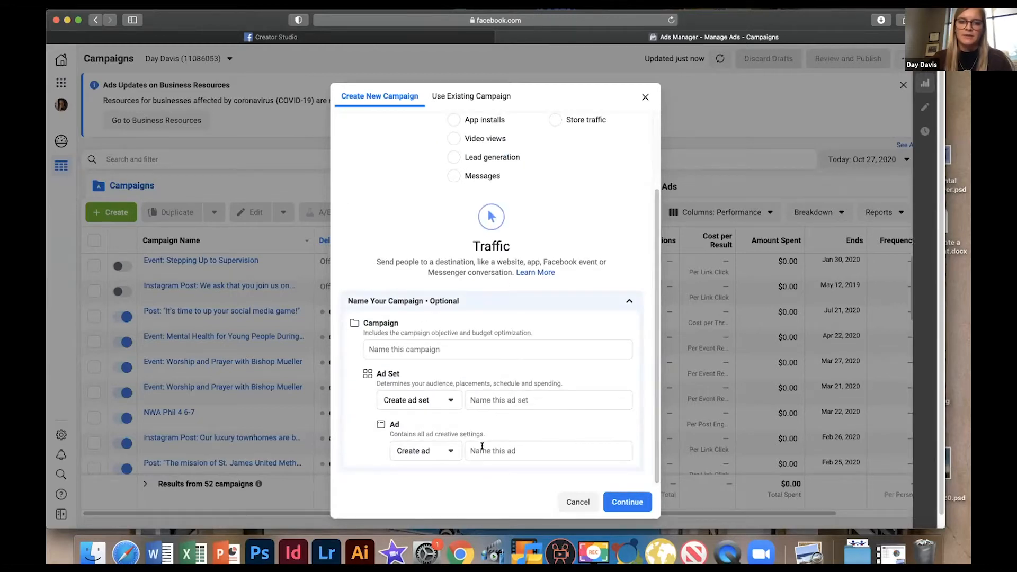
{"action": "left_click", "coordinate": [463, 341]}
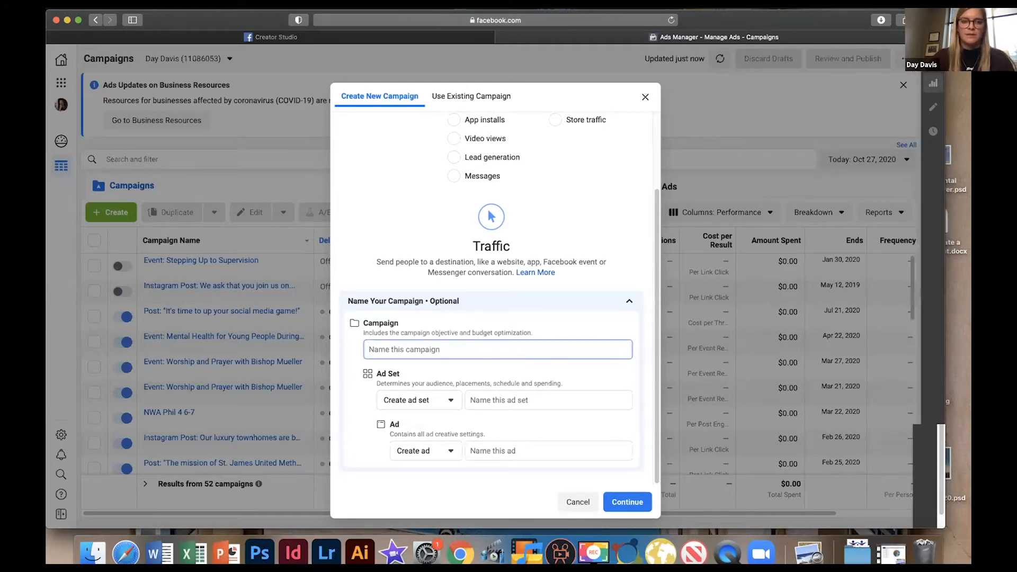
{"action": "type", "text": "women's bible study 2020"}
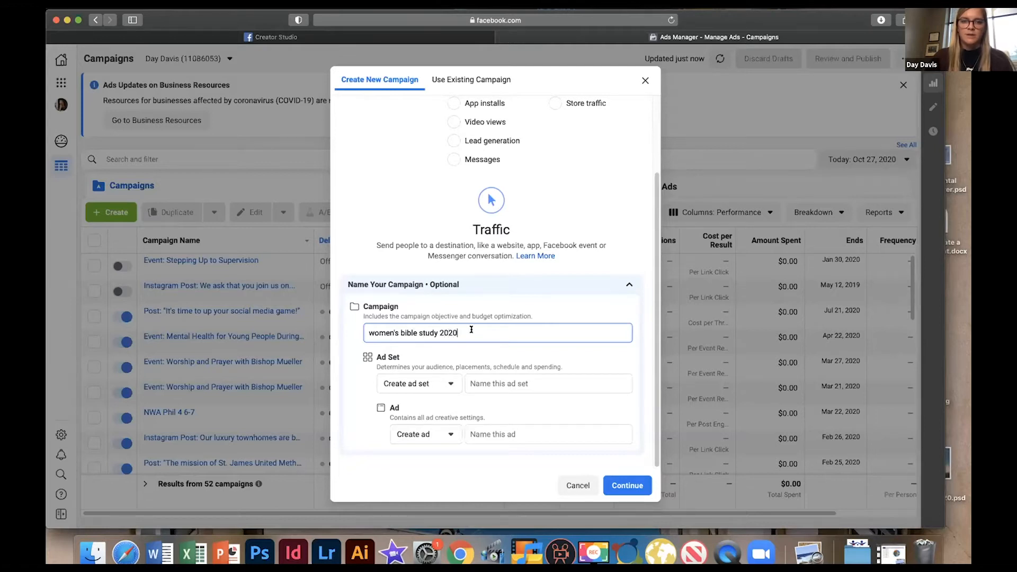
{"action": "left_click_drag", "start_coordinate": [471, 330], "coordinate": [365, 332]}
{"action": "key", "text": "super+c"}
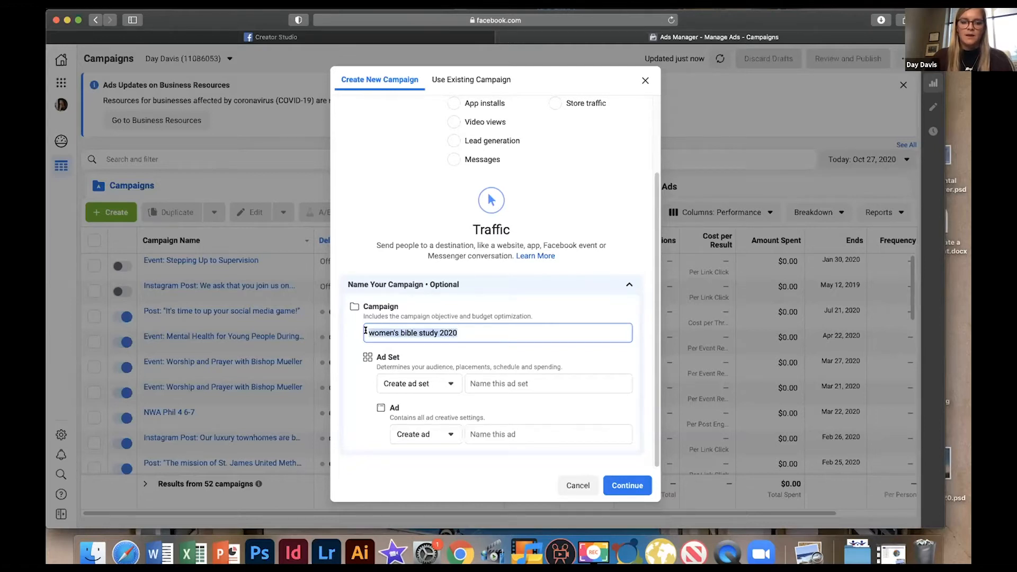
{"action": "left_click", "coordinate": [473, 383]}
{"action": "key", "text": "super+v"}
{"action": "left_click", "coordinate": [488, 427]}
{"action": "key", "text": "super+v"}
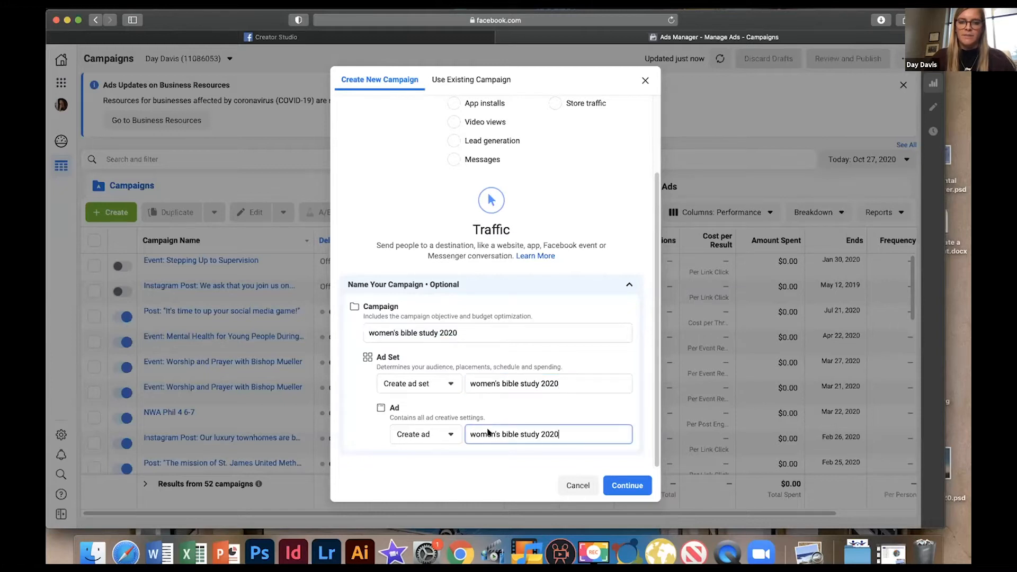
{"action": "left_click", "coordinate": [637, 485]}
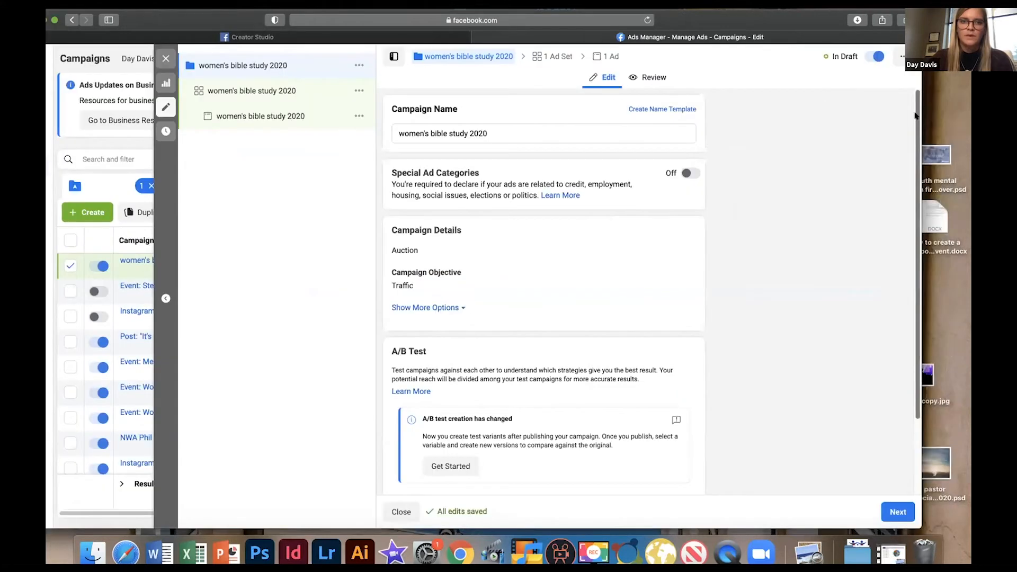
- Look through the campaign-level settings, leave them as they are, and continue to the ad set
{"action": "scroll", "coordinate": [915, 133], "scroll_direction": "down", "scroll_amount": 3}
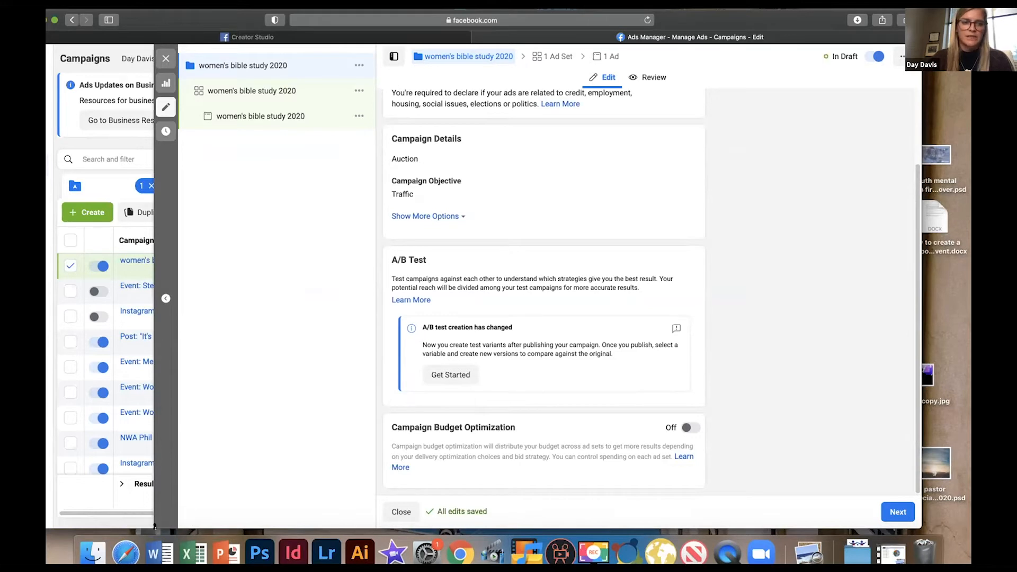
{"action": "left_click_drag", "start_coordinate": [157, 505], "coordinate": [159, 488]}
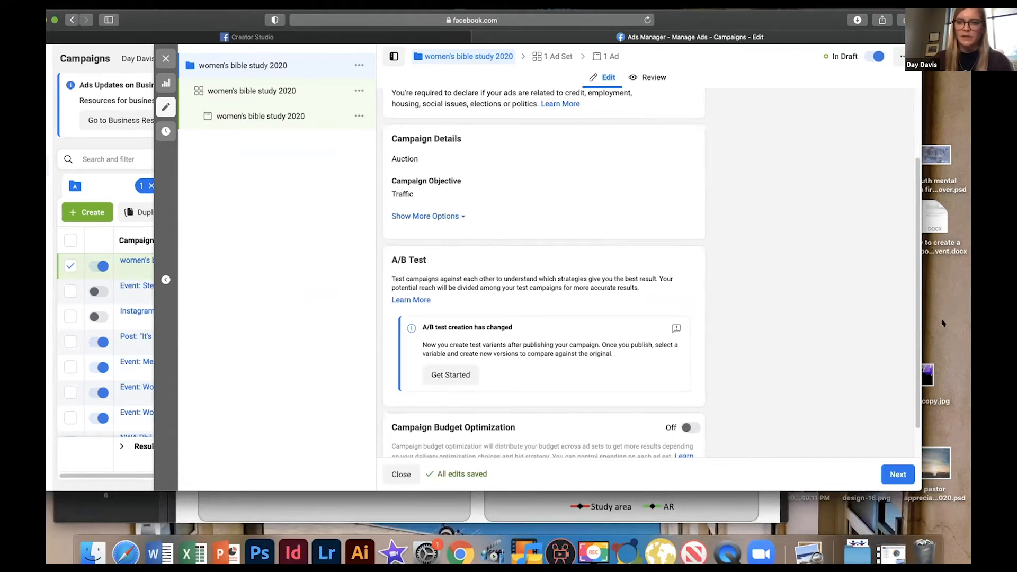
{"action": "left_click", "coordinate": [895, 474]}
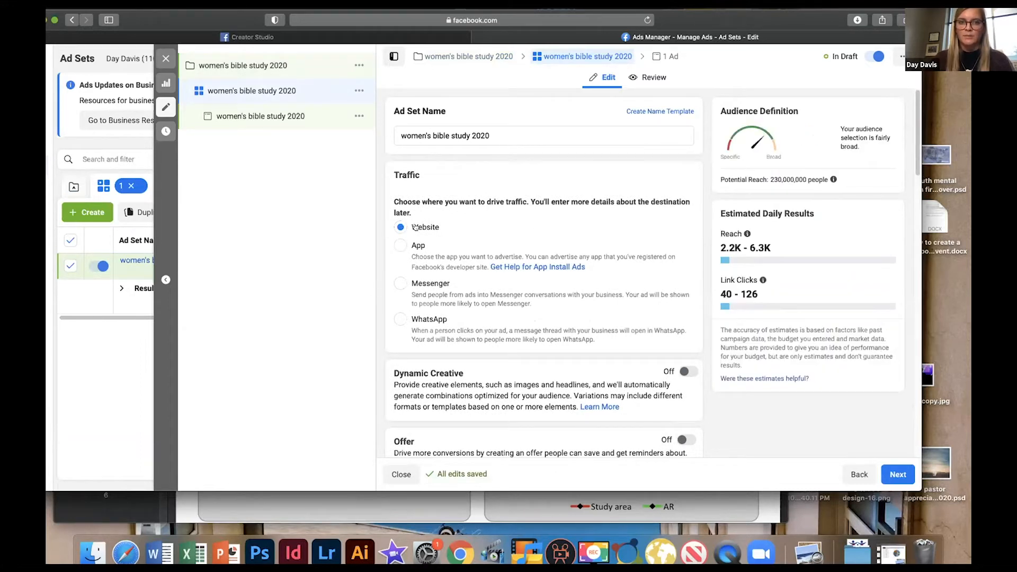
- Set the ad set's daily budget to $7.00
{"action": "left_click_drag", "start_coordinate": [917, 142], "coordinate": [905, 208]}
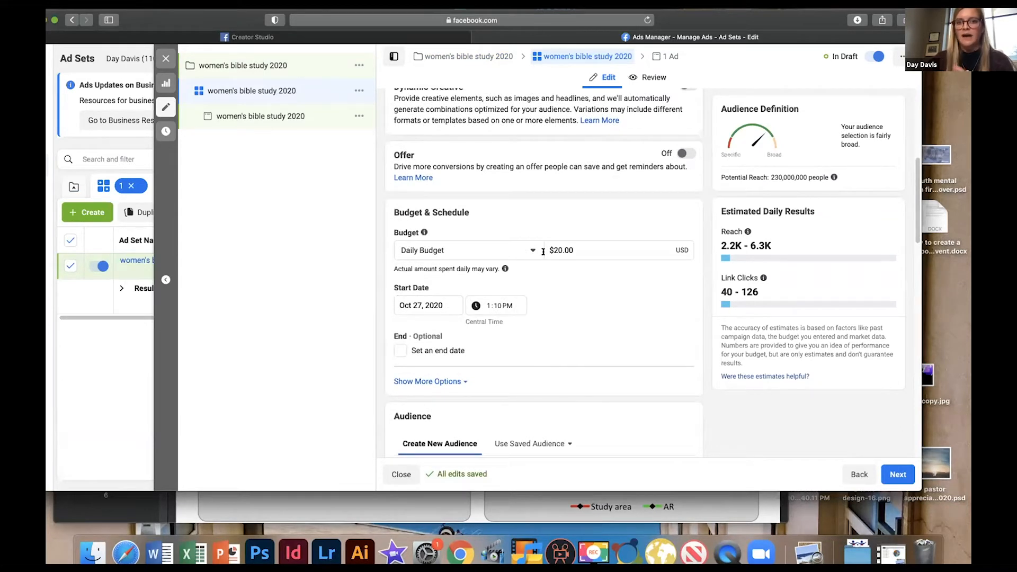
{"action": "left_click", "coordinate": [560, 250]}
{"action": "double_click", "coordinate": [553, 249]}
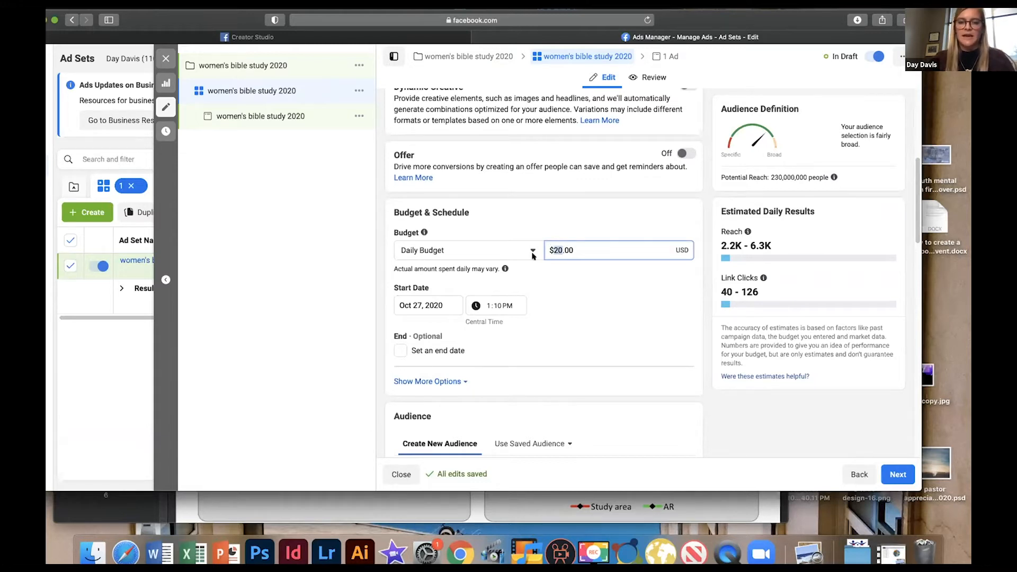
{"action": "type", "text": "7"}
{"action": "key", "text": "Return"}
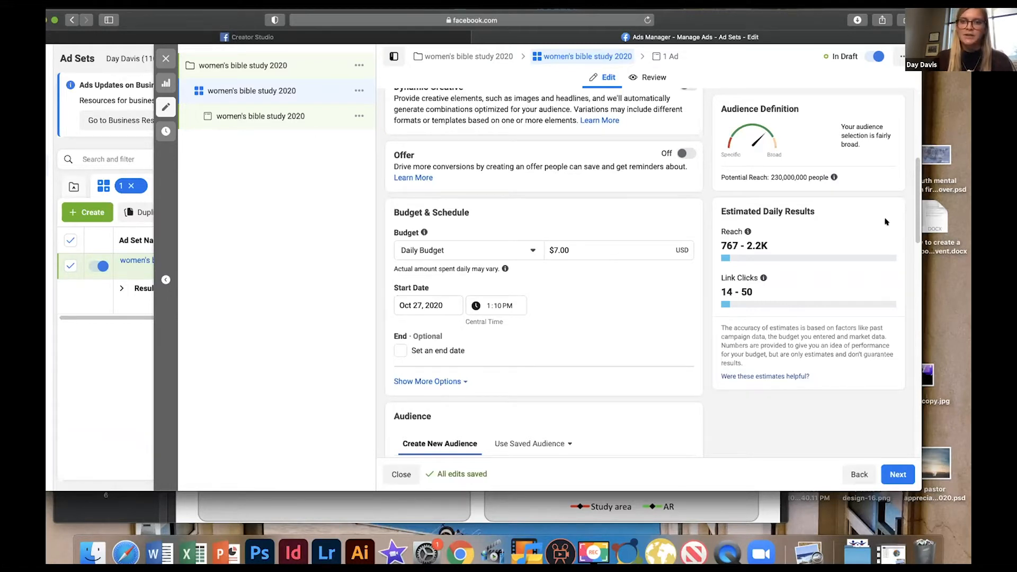
- Give the ad set an end date of November 3, 2020
{"action": "scroll", "coordinate": [915, 182], "scroll_direction": "down", "scroll_amount": 1}
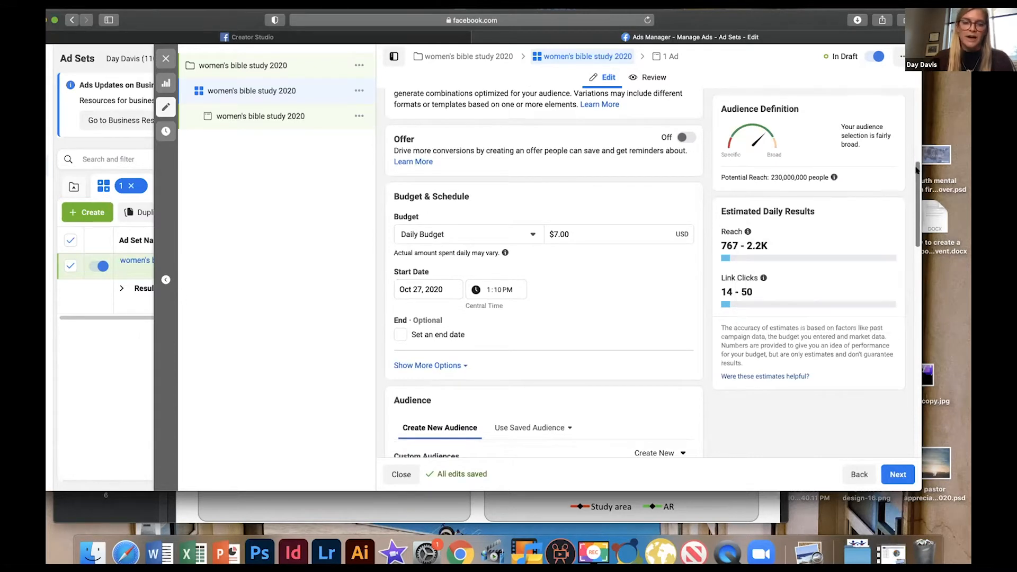
{"action": "scroll", "coordinate": [418, 322], "scroll_direction": "down", "scroll_amount": 1}
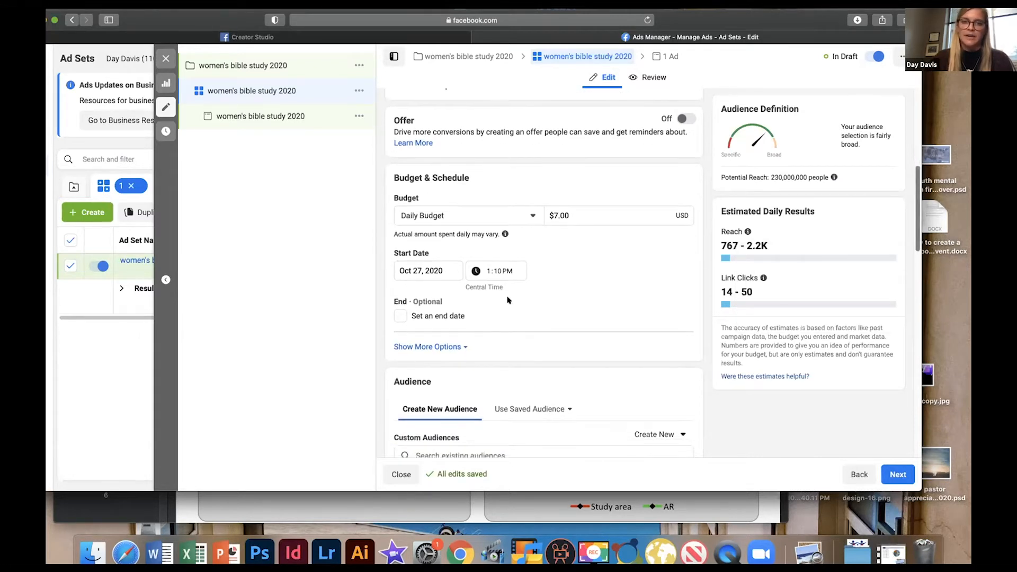
{"action": "left_click", "coordinate": [399, 314]}
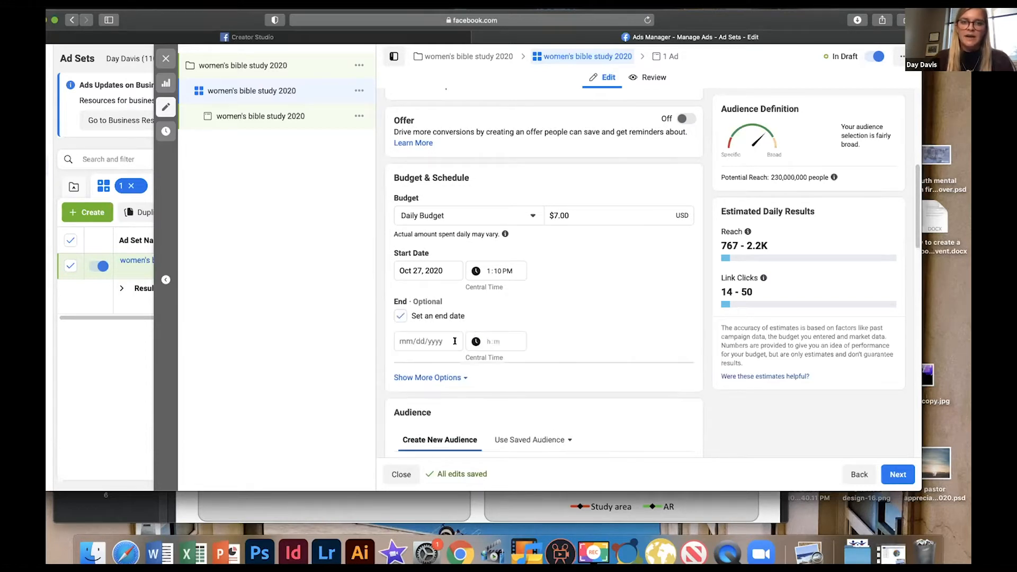
{"action": "left_click", "coordinate": [452, 340]}
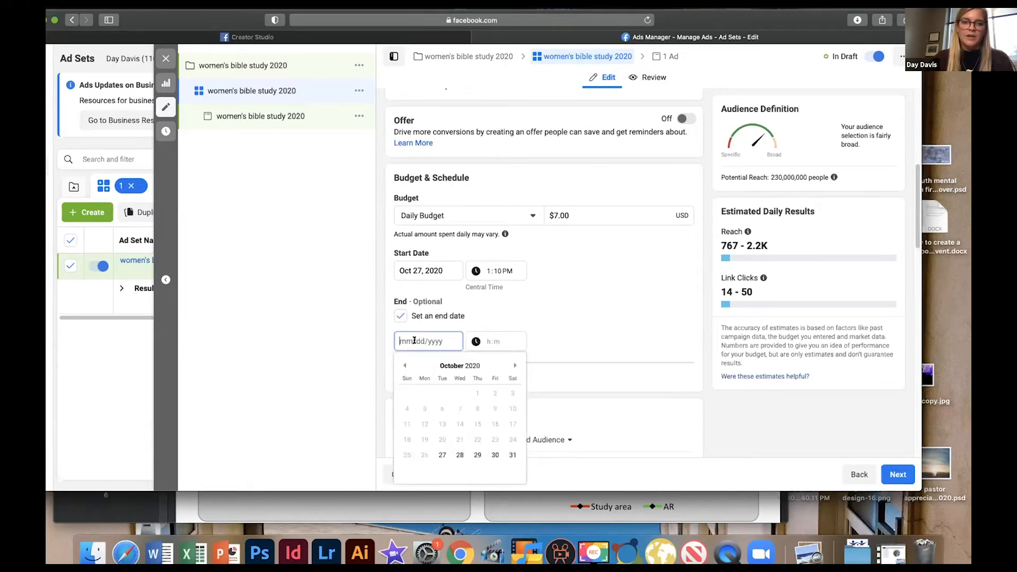
{"action": "left_click", "coordinate": [513, 367]}
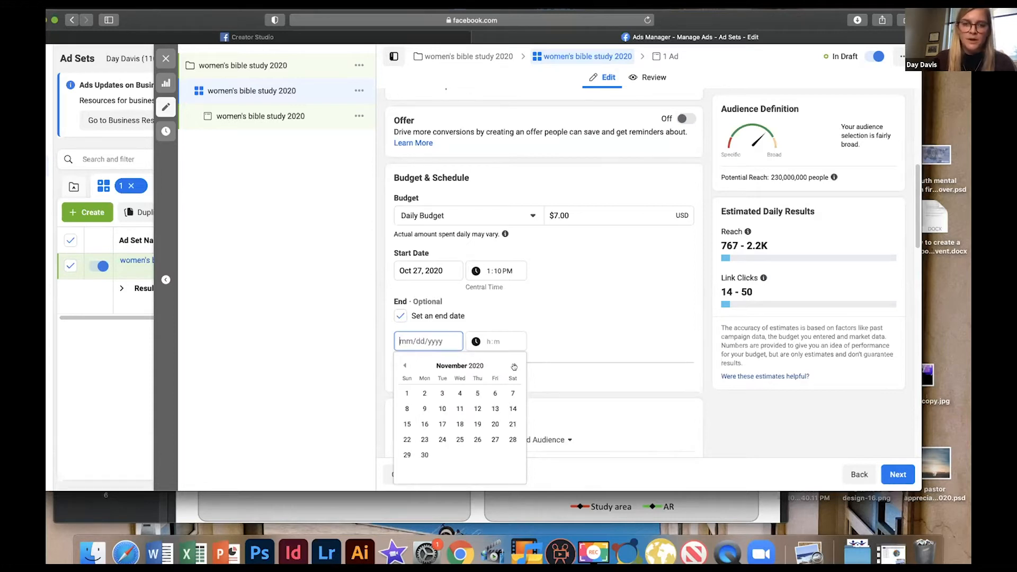
{"action": "left_click", "coordinate": [441, 393]}
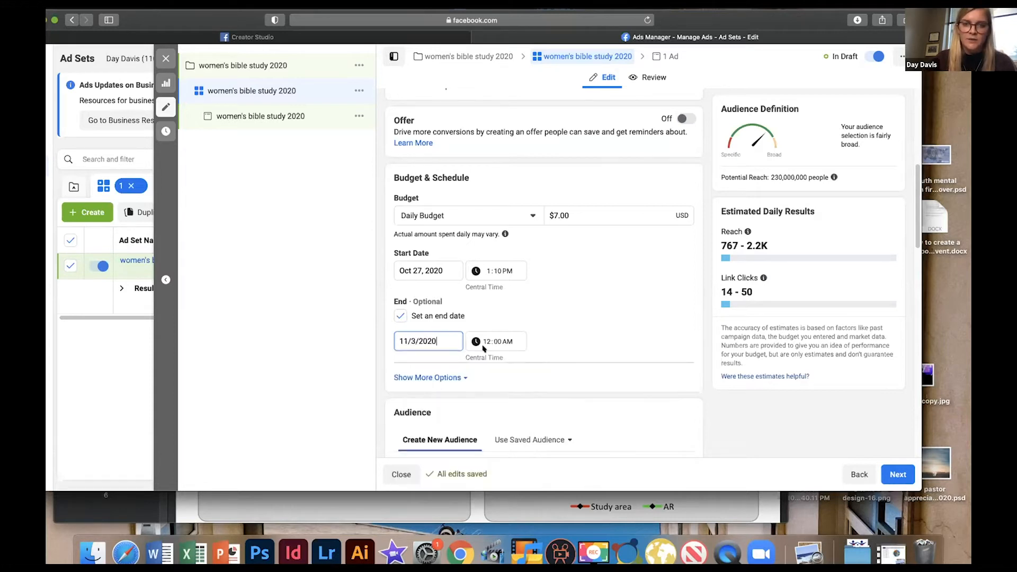
- Show the additional budget and schedule options and examine the ad scheduling setting
{"action": "left_click", "coordinate": [458, 377]}
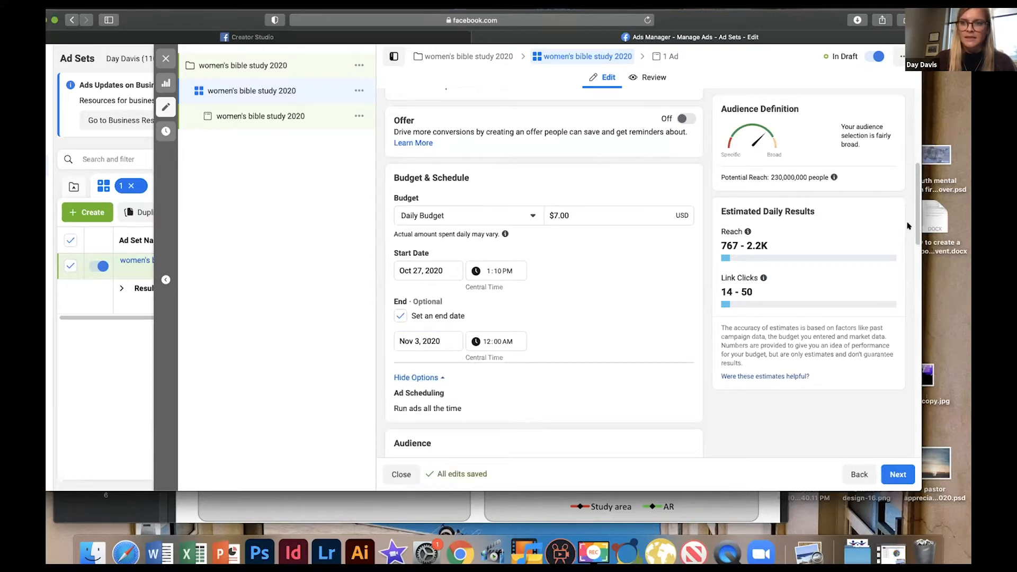
{"action": "scroll", "coordinate": [487, 366], "scroll_direction": "down", "scroll_amount": 1}
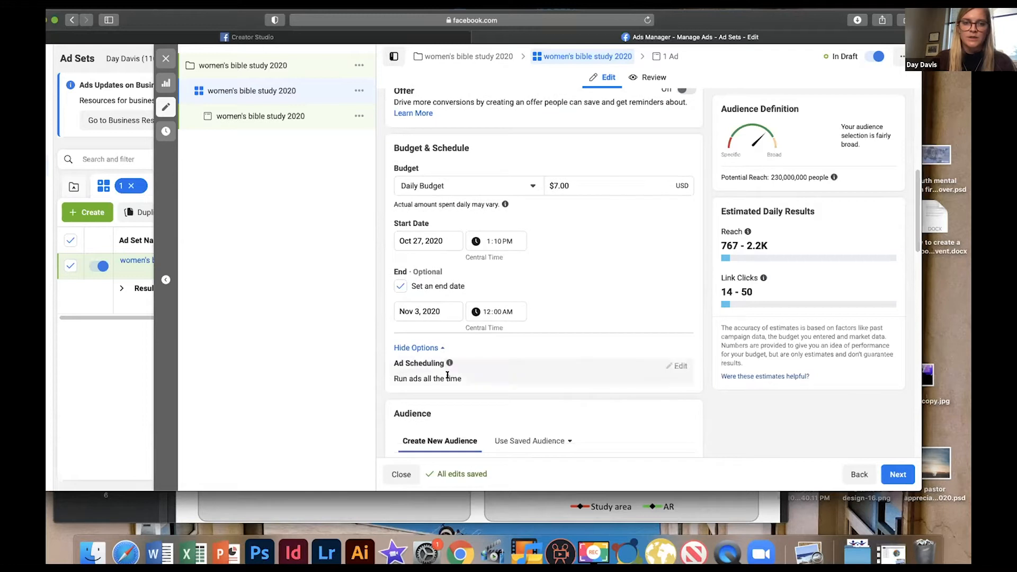
{"action": "mouse_move", "coordinate": [679, 368]}
{"action": "mouse_move", "coordinate": [447, 365]}
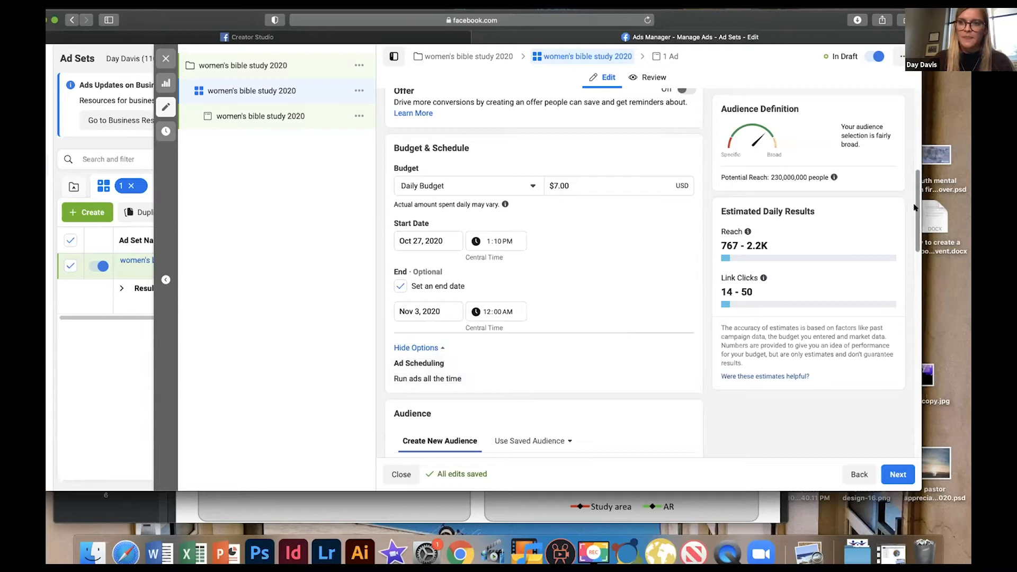
- Replace the United States audience location with Bentonville, Arkansas
{"action": "left_click_drag", "start_coordinate": [915, 212], "coordinate": [915, 270]}
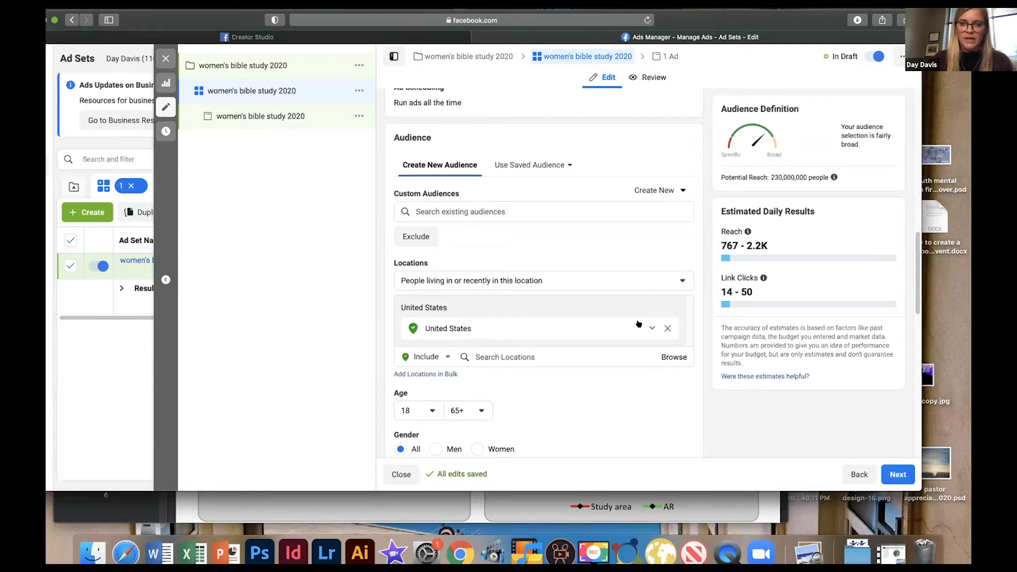
{"action": "left_click", "coordinate": [666, 329]}
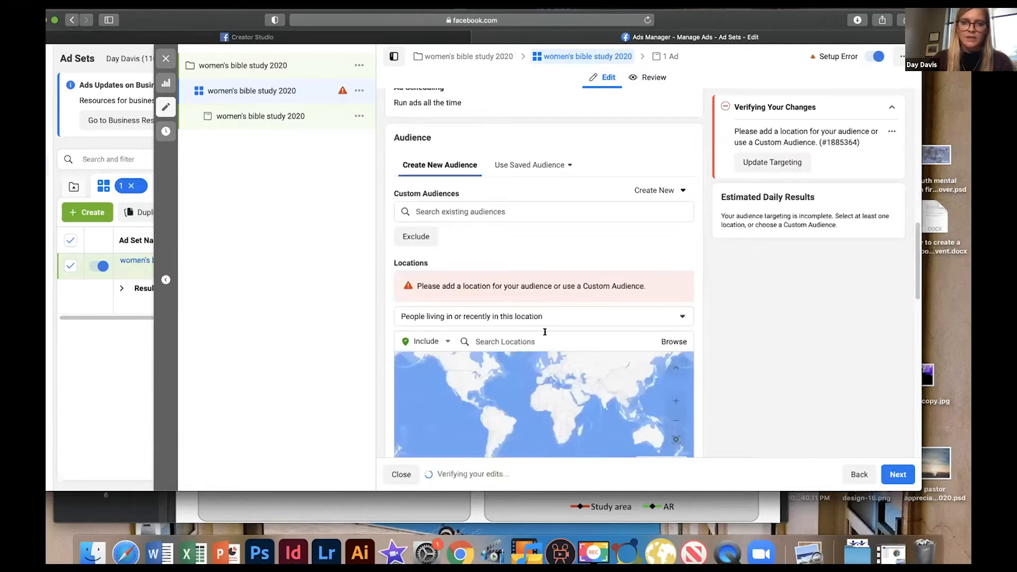
{"action": "left_click", "coordinate": [514, 338]}
{"action": "type", "text": "bentonville, arkansa"}
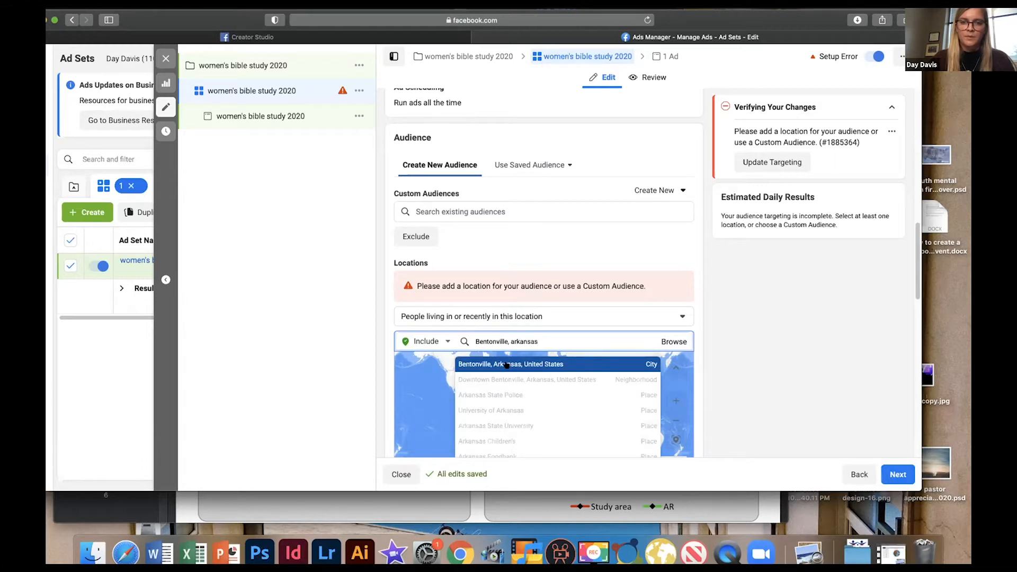
{"action": "left_click", "coordinate": [507, 365]}
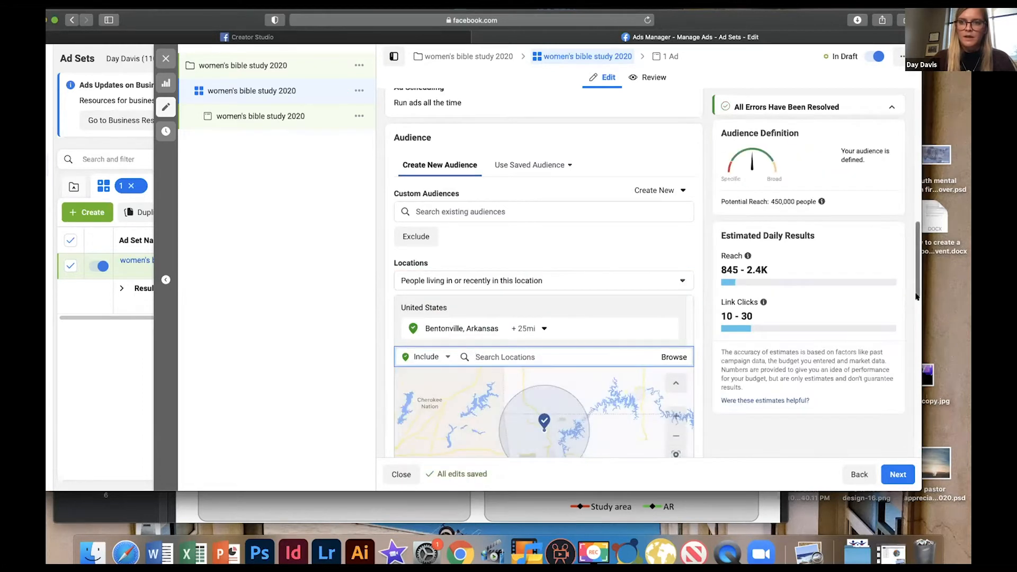
- Reduce the targeting radius around Bentonville, Arkansas to 10 miles
{"action": "scroll", "coordinate": [547, 229], "scroll_direction": "down", "scroll_amount": 5}
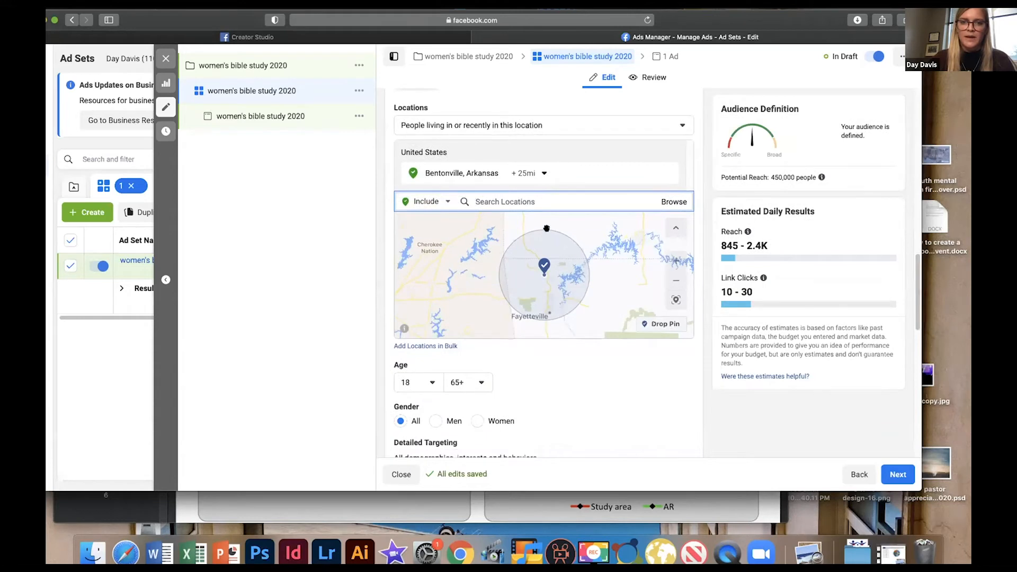
{"action": "left_click", "coordinate": [544, 173]}
{"action": "left_click_drag", "start_coordinate": [539, 243], "coordinate": [569, 241]}
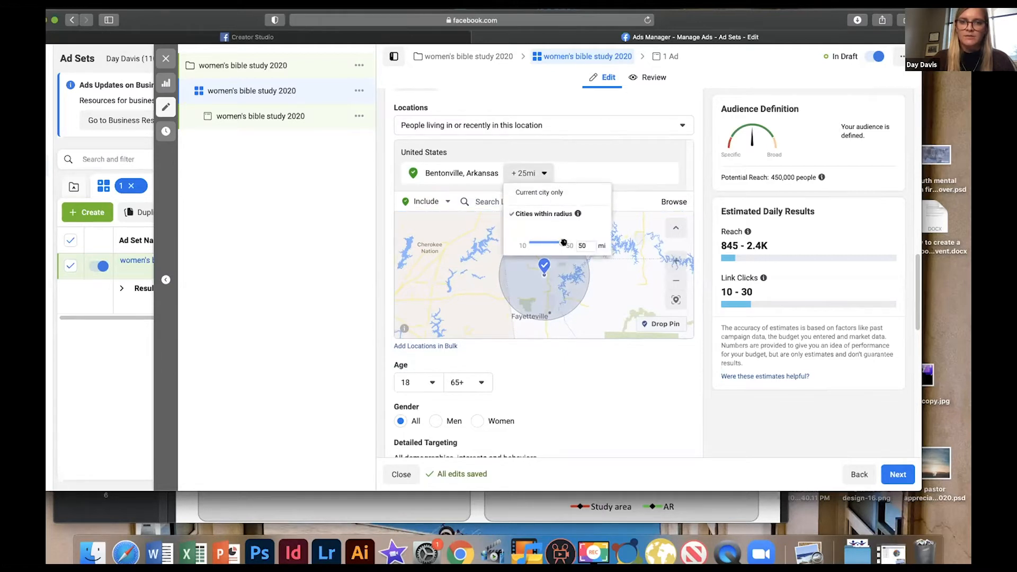
{"action": "left_click_drag", "start_coordinate": [558, 241], "coordinate": [522, 242]}
{"action": "left_click", "coordinate": [618, 262]}
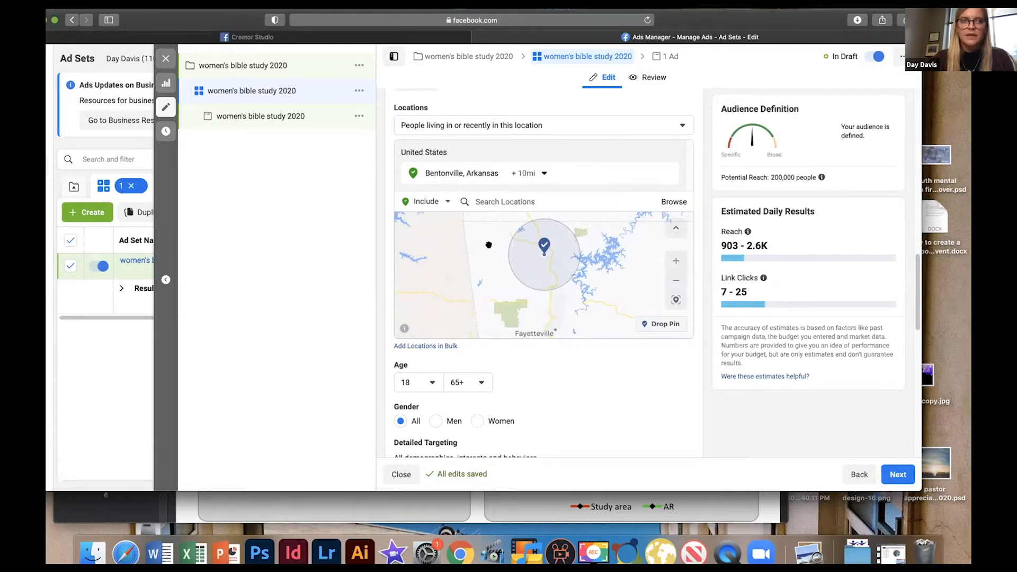
- Drop a targeting pin on the map just northwest of Fayetteville and remove the Bentonville, Arkansas location
{"action": "left_click", "coordinate": [655, 327]}
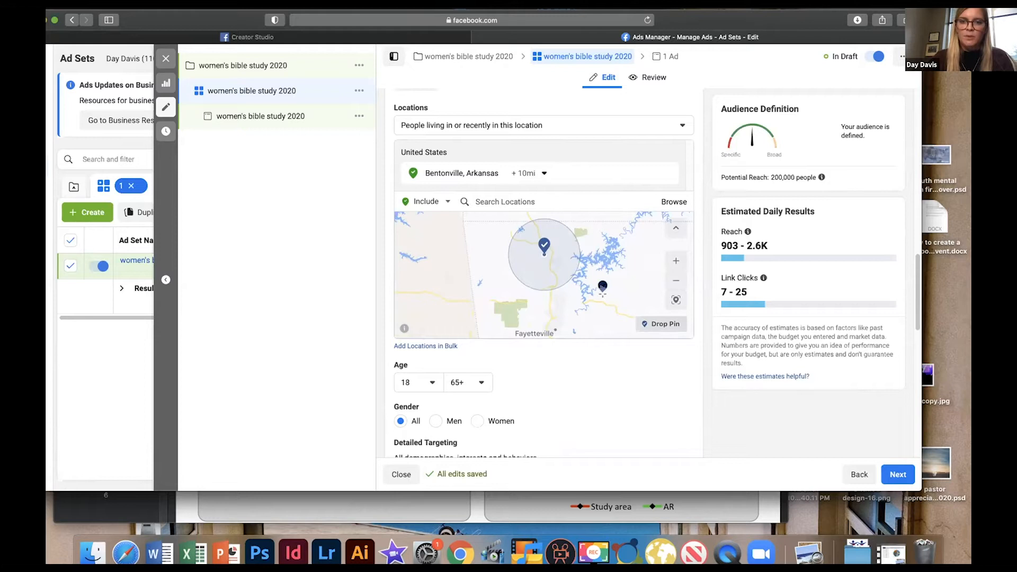
{"action": "left_click", "coordinate": [503, 299]}
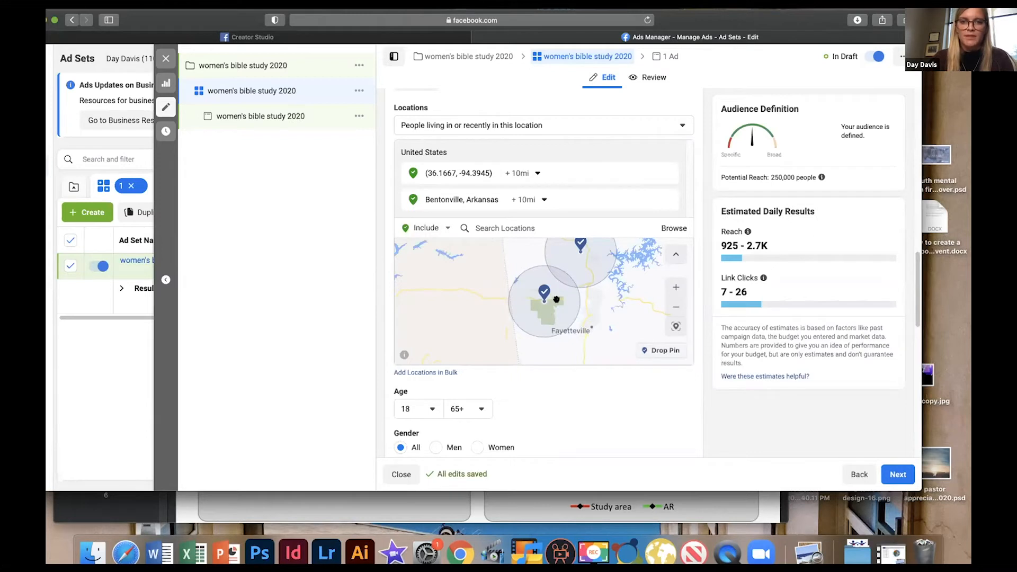
{"action": "left_click", "coordinate": [544, 200]}
{"action": "left_click", "coordinate": [536, 172]}
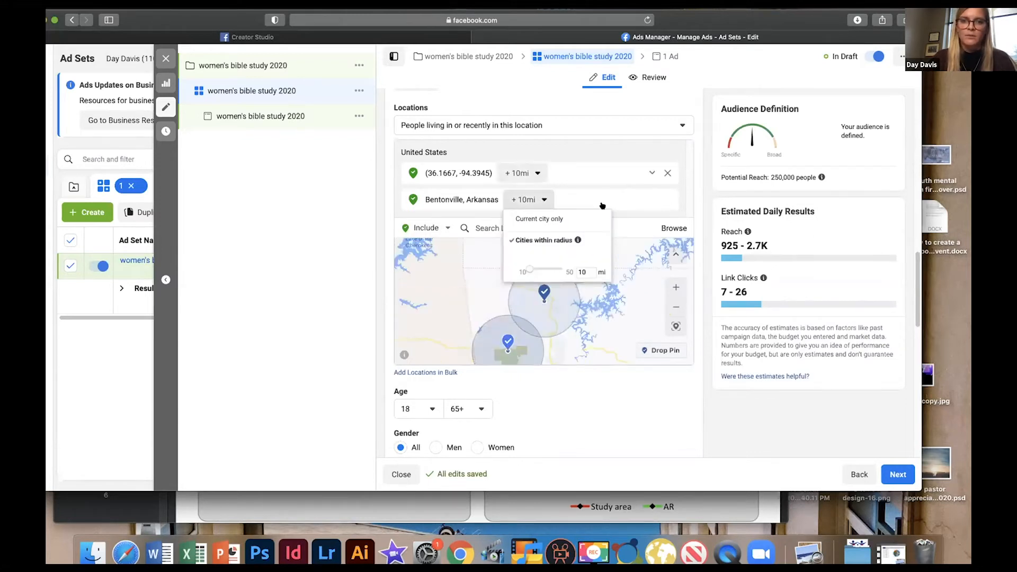
{"action": "left_click", "coordinate": [666, 200]}
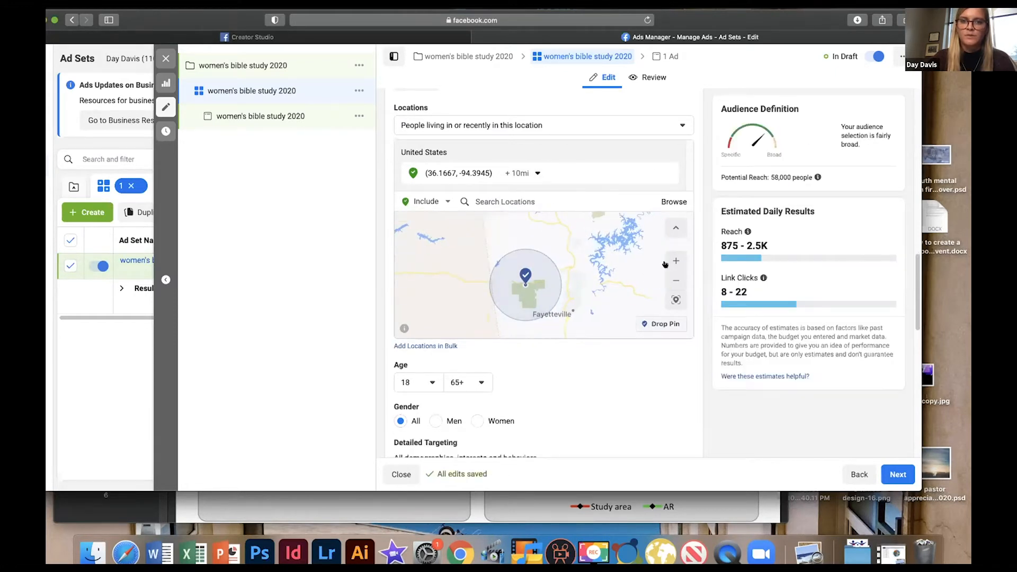
- Drop a second targeting pin on the map north of Fayetteville, overlapping the first pin's radius
{"action": "left_click", "coordinate": [662, 324]}
{"action": "left_click_drag", "start_coordinate": [629, 251], "coordinate": [629, 310]}
{"action": "left_click", "coordinate": [564, 290]}
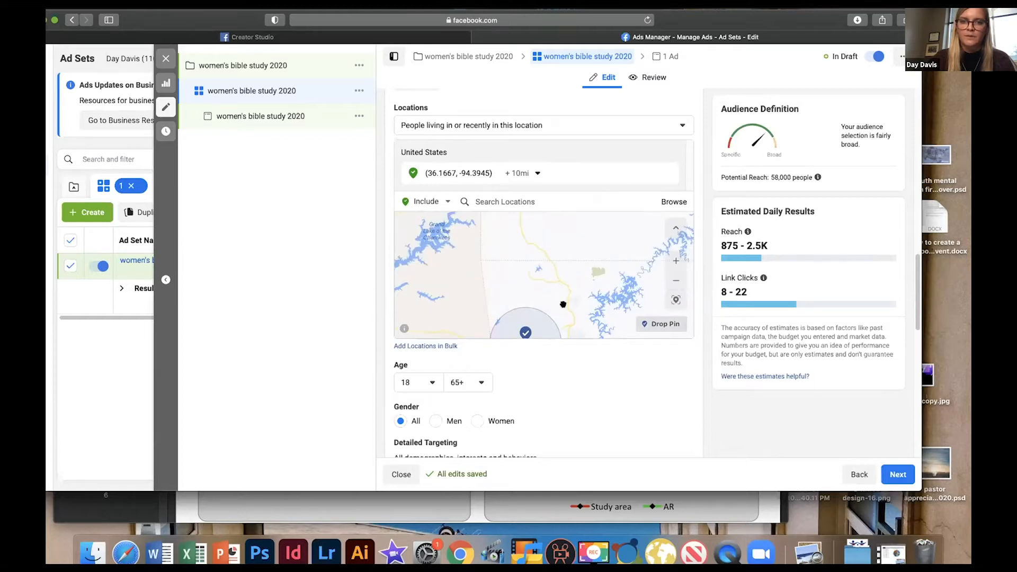
{"action": "left_click_drag", "start_coordinate": [593, 305], "coordinate": [593, 256]}
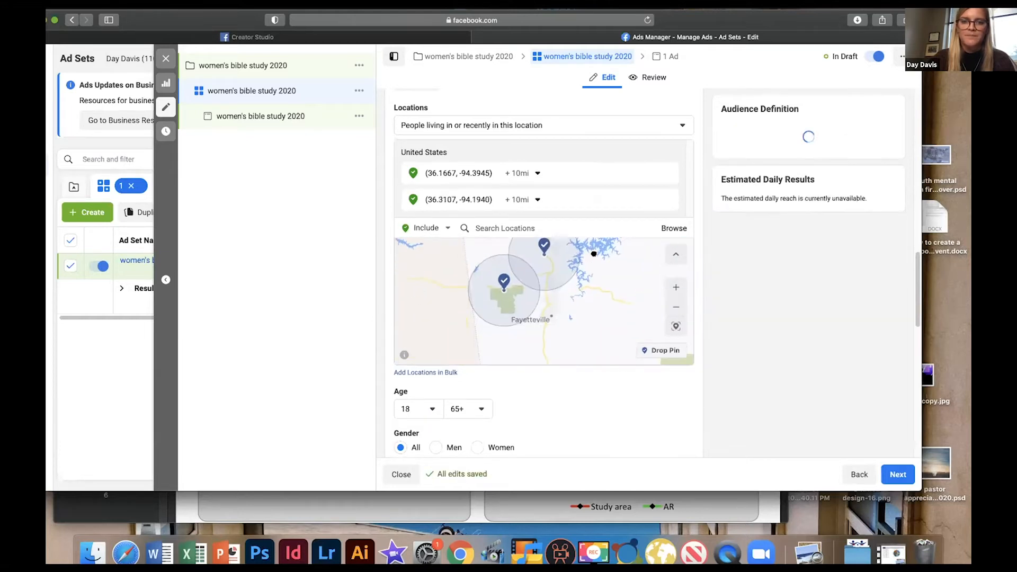
- Set the audience age range to 25 through 40 and limit the gender to Women
{"action": "scroll", "coordinate": [915, 266], "scroll_direction": "down", "scroll_amount": 5}
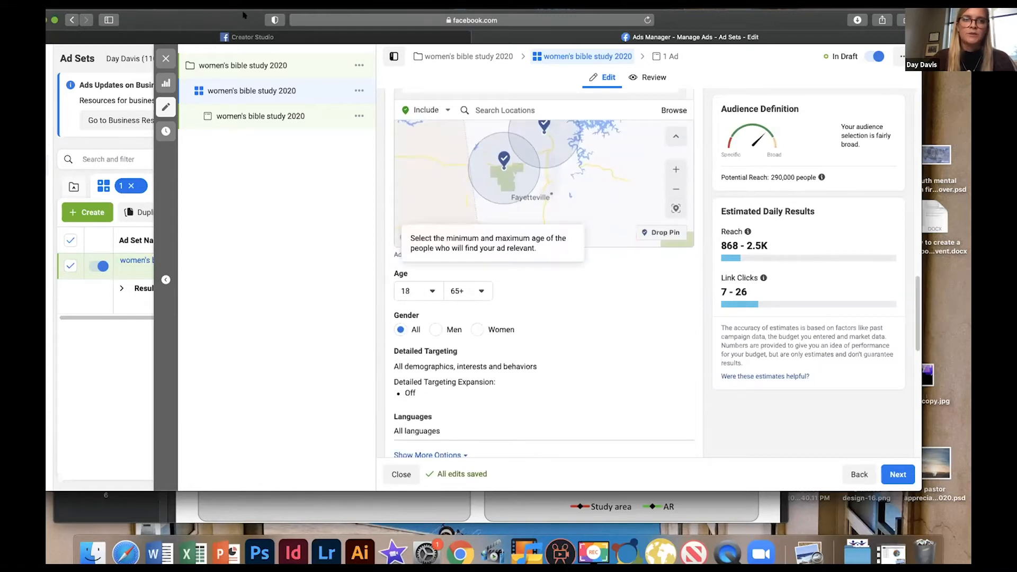
{"action": "left_click_drag", "start_coordinate": [244, 11], "coordinate": [271, 10]}
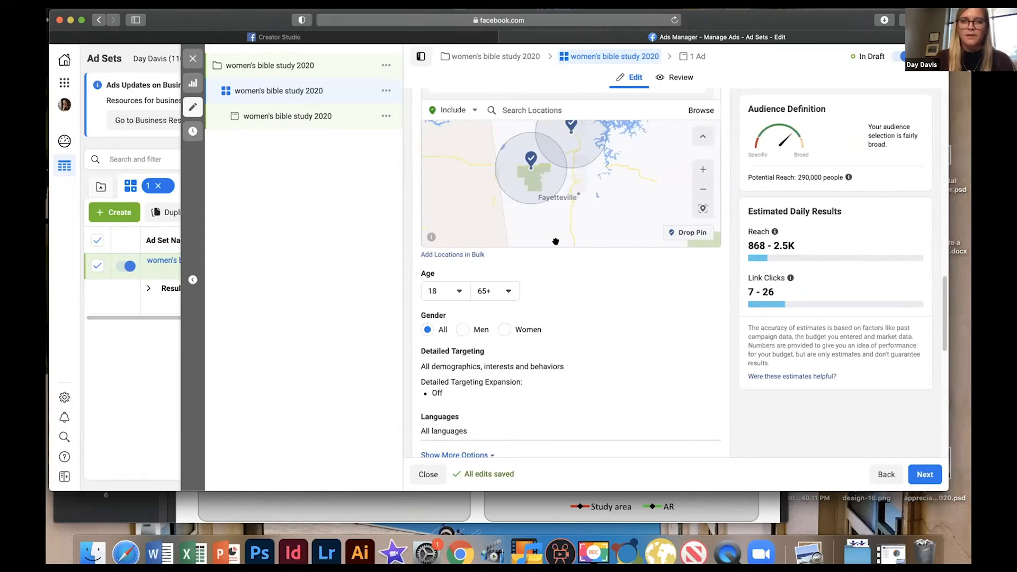
{"action": "left_click", "coordinate": [458, 291]}
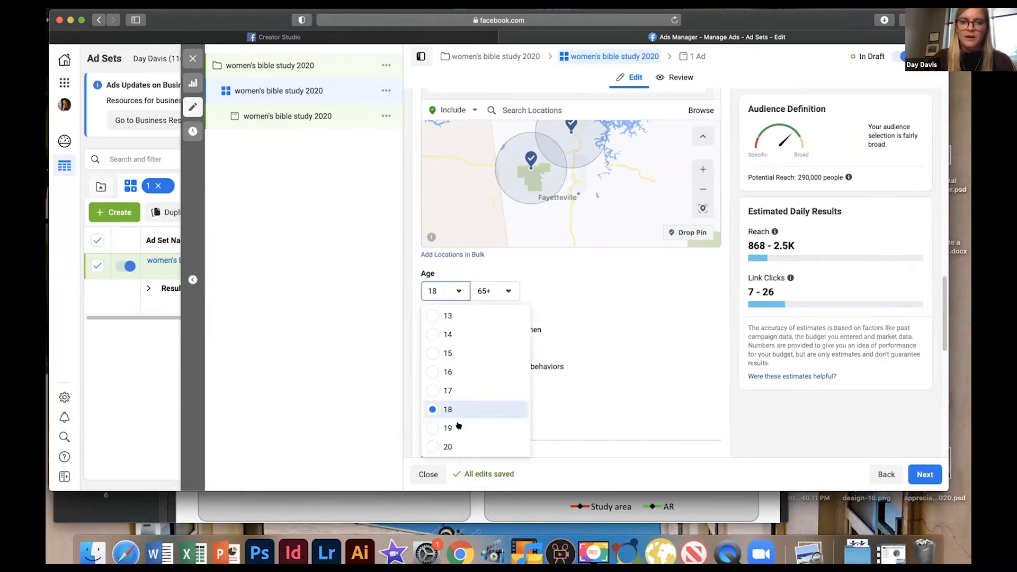
{"action": "scroll", "coordinate": [459, 429], "scroll_direction": "down", "scroll_amount": 5}
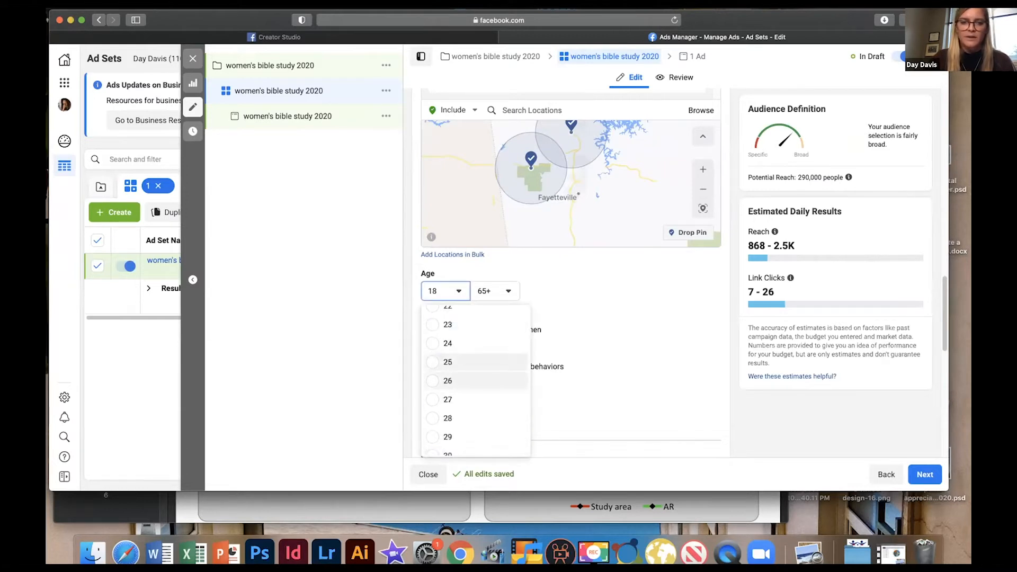
{"action": "left_click", "coordinate": [463, 361]}
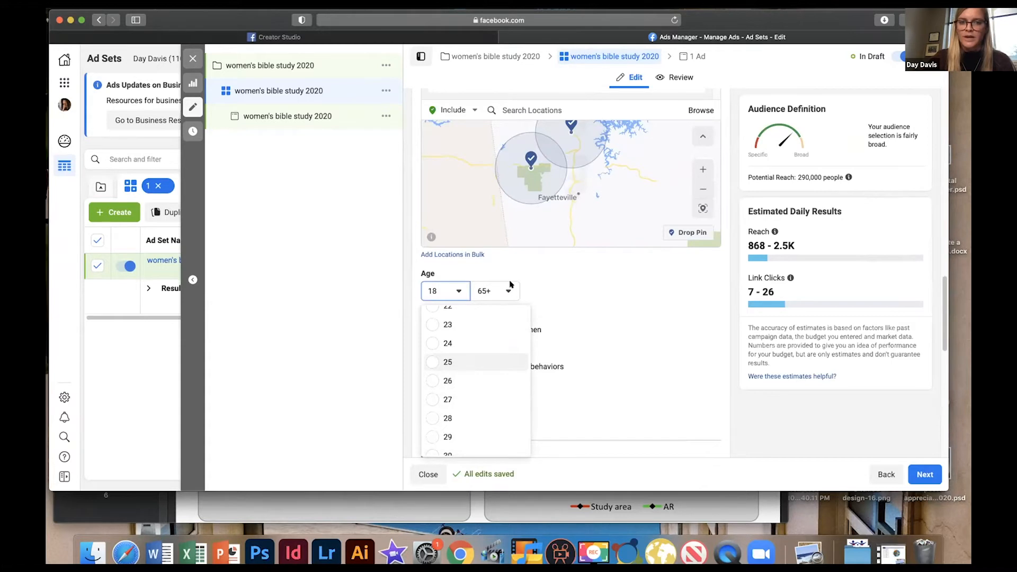
{"action": "left_click", "coordinate": [507, 293]}
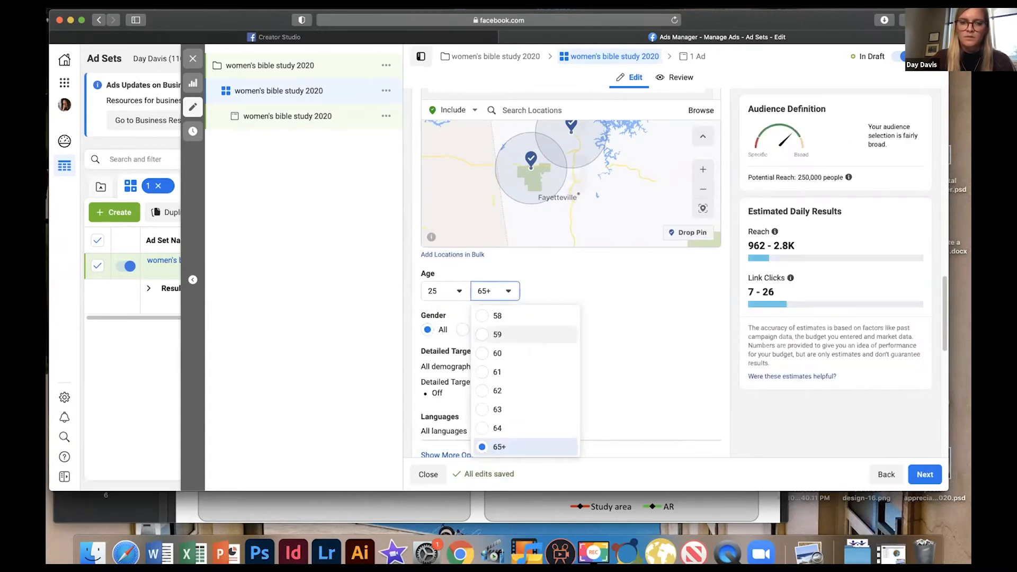
{"action": "scroll", "coordinate": [524, 339], "scroll_direction": "up", "scroll_amount": 5}
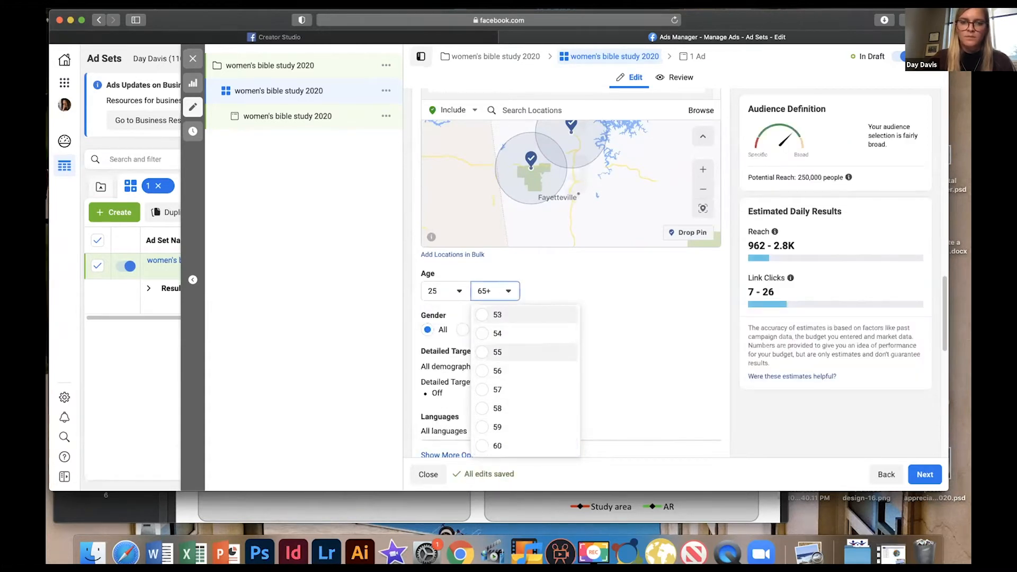
{"action": "scroll", "coordinate": [498, 342], "scroll_direction": "up", "scroll_amount": 2}
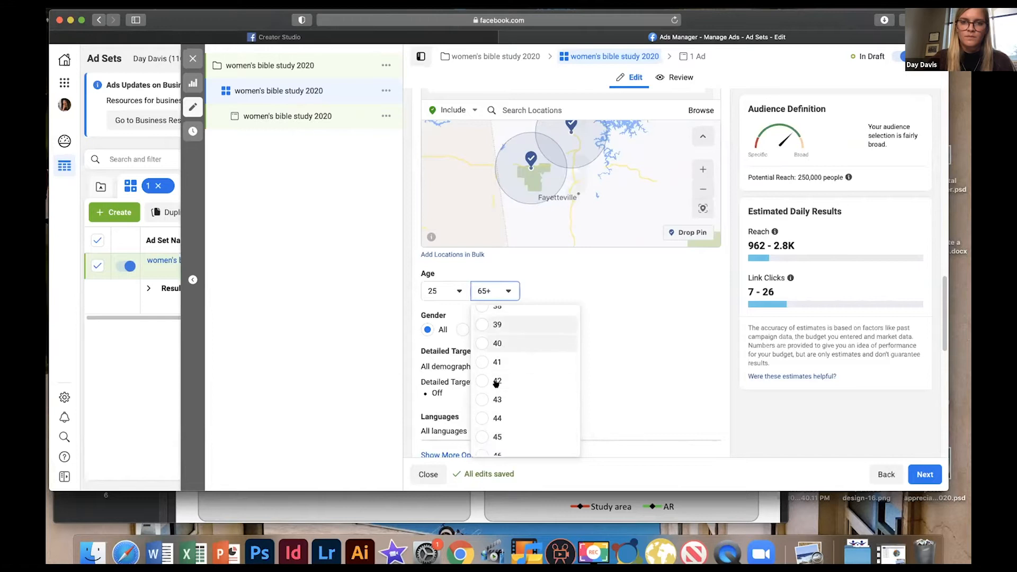
{"action": "left_click", "coordinate": [498, 342]}
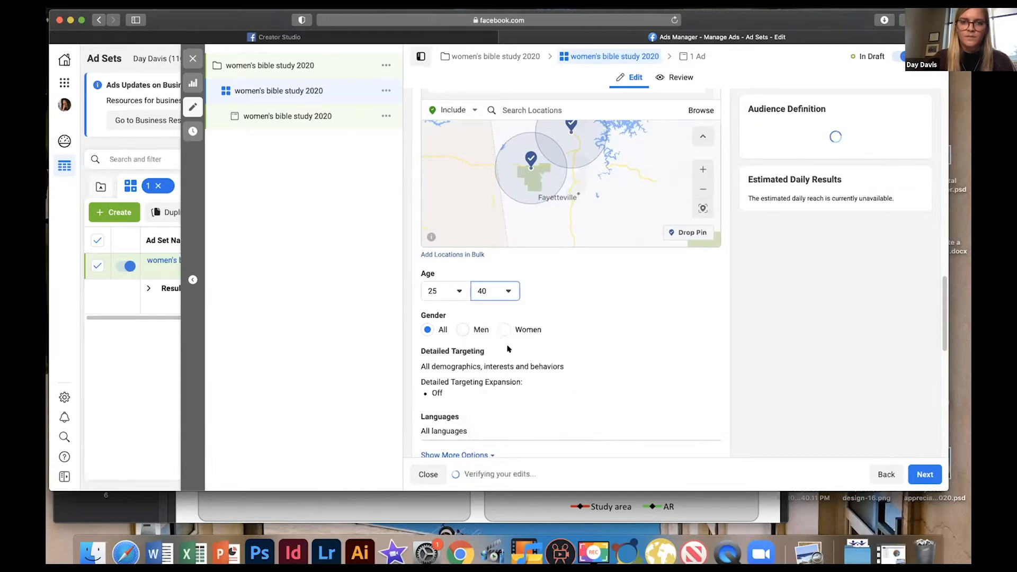
{"action": "left_click", "coordinate": [505, 329]}
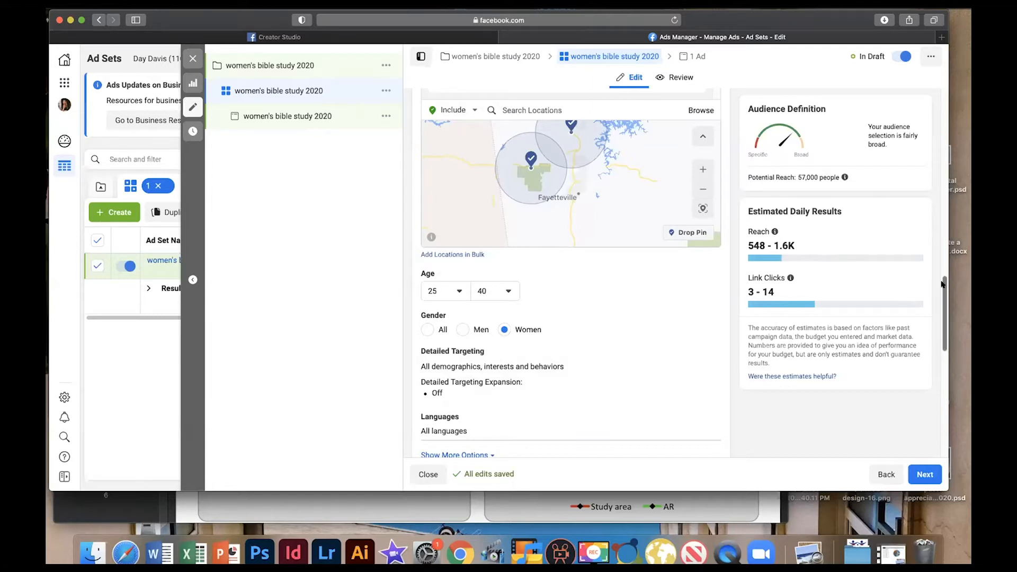
- Switch to ExecutiveInsite-2.pdf in the PDF viewer and examine the study area's 2019 average age in the Age Trends table on page 4
{"action": "left_click_drag", "start_coordinate": [942, 285], "coordinate": [942, 286]}
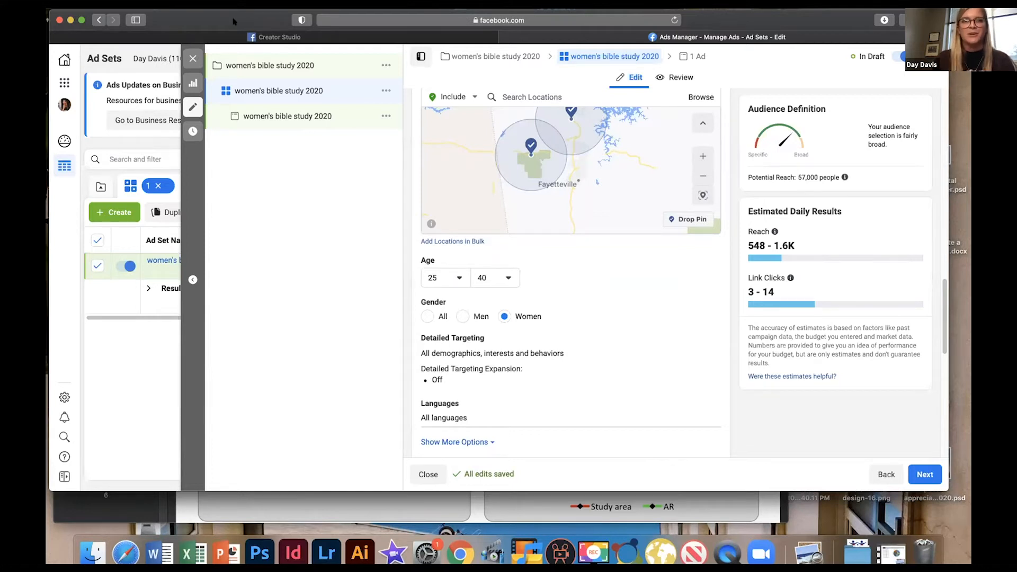
{"action": "left_click_drag", "start_coordinate": [233, 21], "coordinate": [534, 20]}
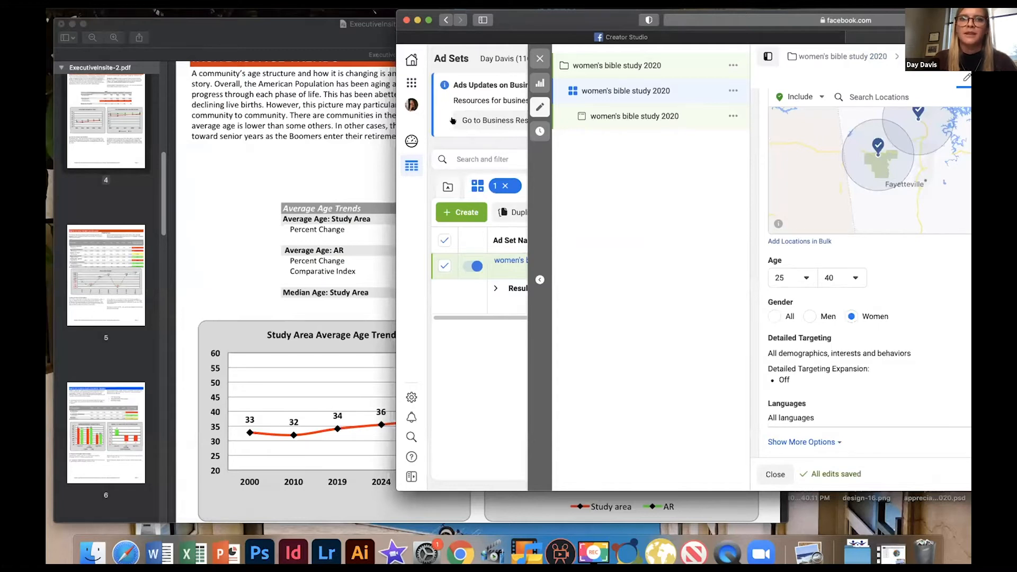
{"action": "left_click_drag", "start_coordinate": [398, 43], "coordinate": [355, 32]}
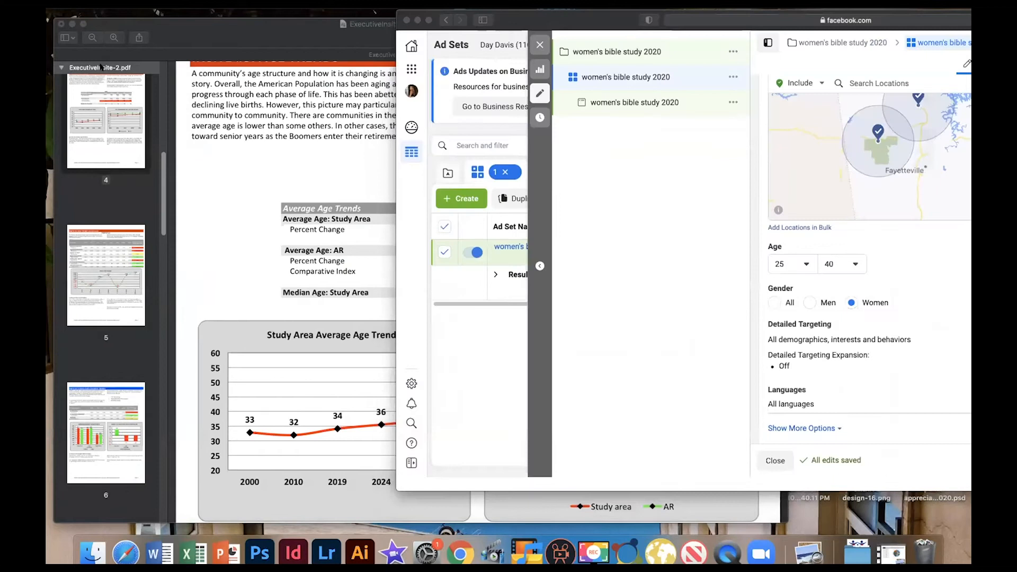
{"action": "left_click", "coordinate": [67, 22]}
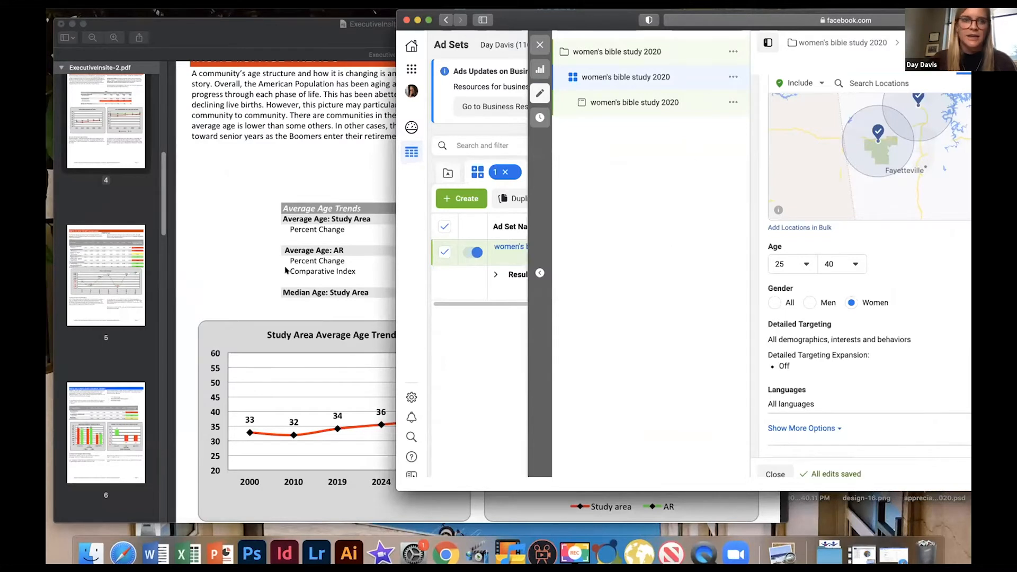
{"action": "left_click", "coordinate": [277, 247]}
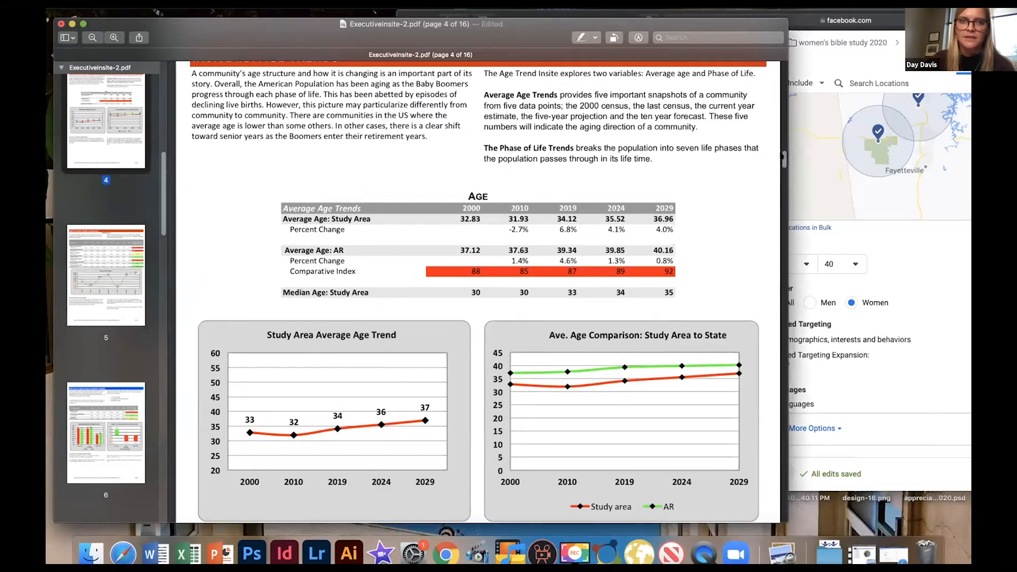
{"action": "scroll", "coordinate": [527, 159], "scroll_direction": "down", "scroll_amount": 3}
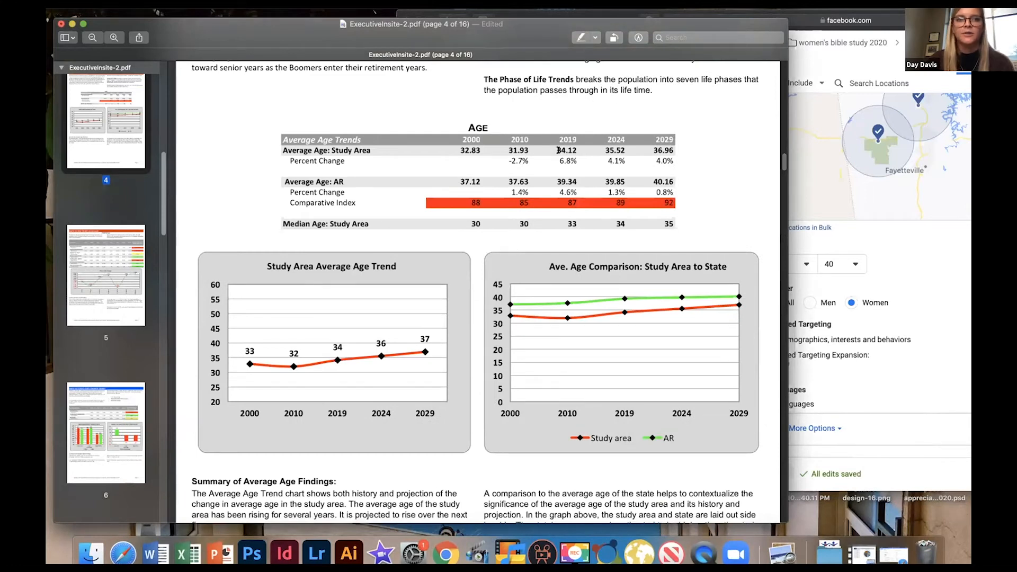
{"action": "left_click_drag", "start_coordinate": [563, 151], "coordinate": [577, 151]}
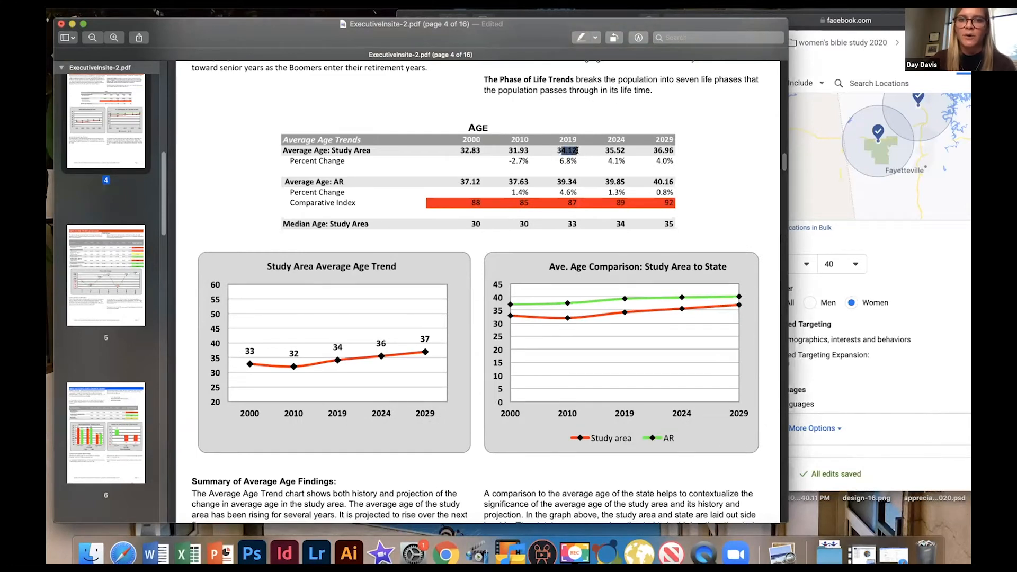
{"action": "left_click", "coordinate": [585, 151]}
{"action": "double_click", "coordinate": [552, 147]}
{"action": "left_click", "coordinate": [543, 150]}
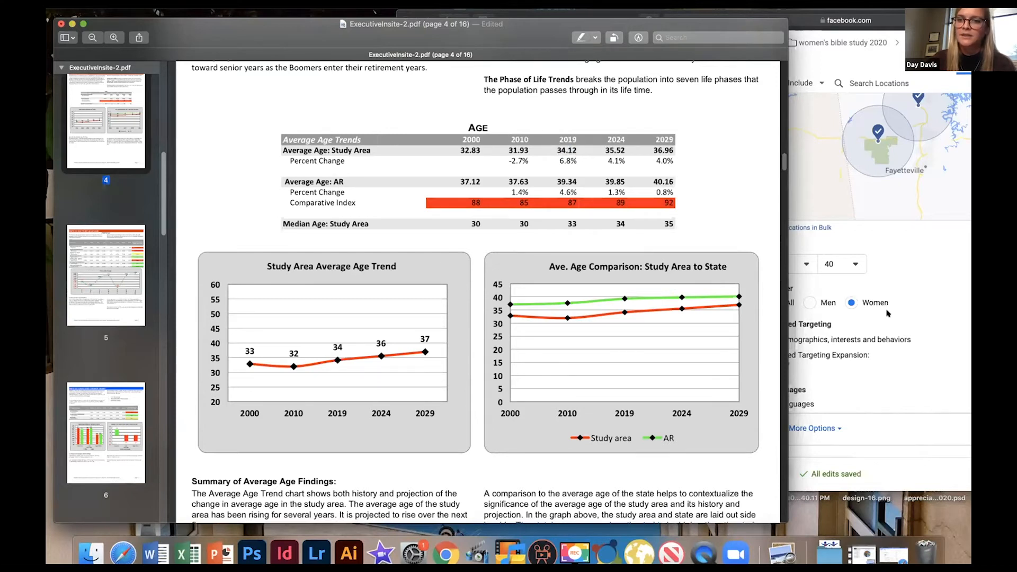
{"action": "left_click", "coordinate": [942, 279]}
{"action": "left_click_drag", "start_coordinate": [755, 19], "coordinate": [970, 20]}
{"action": "left_click", "coordinate": [561, 185]}
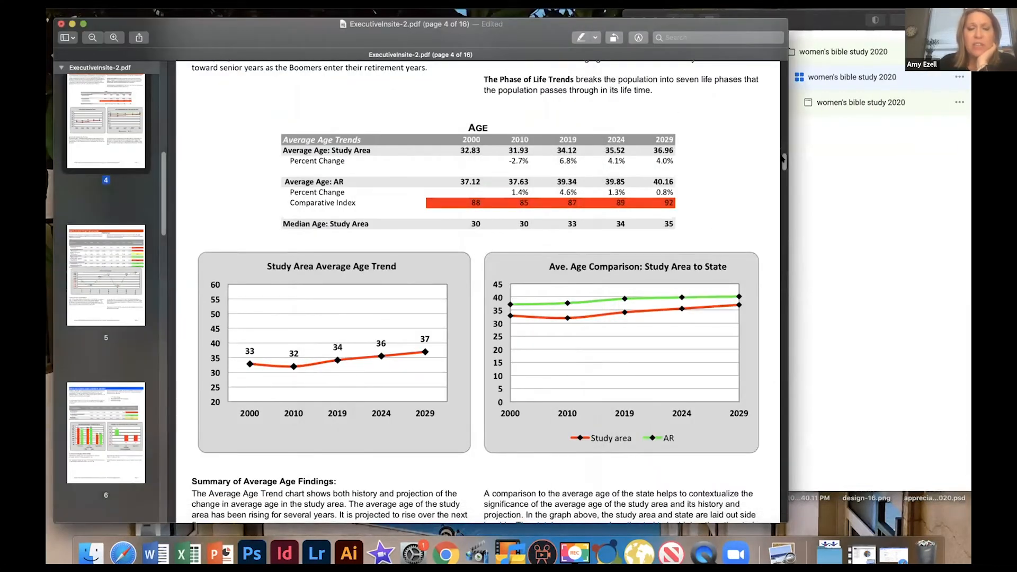
{"action": "scroll", "coordinate": [784, 157], "scroll_direction": "up", "scroll_amount": 3}
- Switch back to Ads Manager in the browser and bring the whole ad set editor into view
{"action": "left_click", "coordinate": [867, 195]}
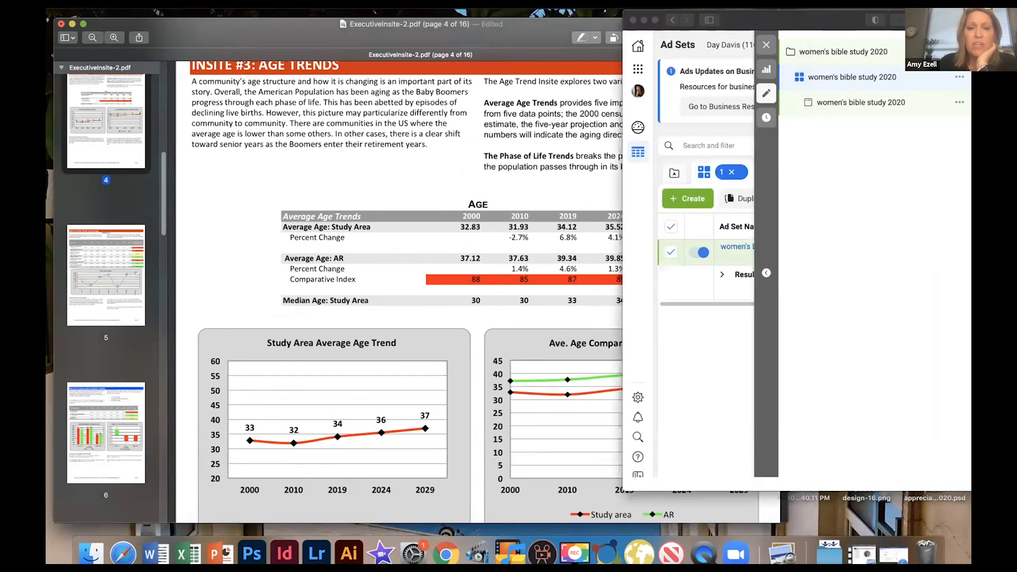
{"action": "left_click_drag", "start_coordinate": [742, 19], "coordinate": [189, 19]}
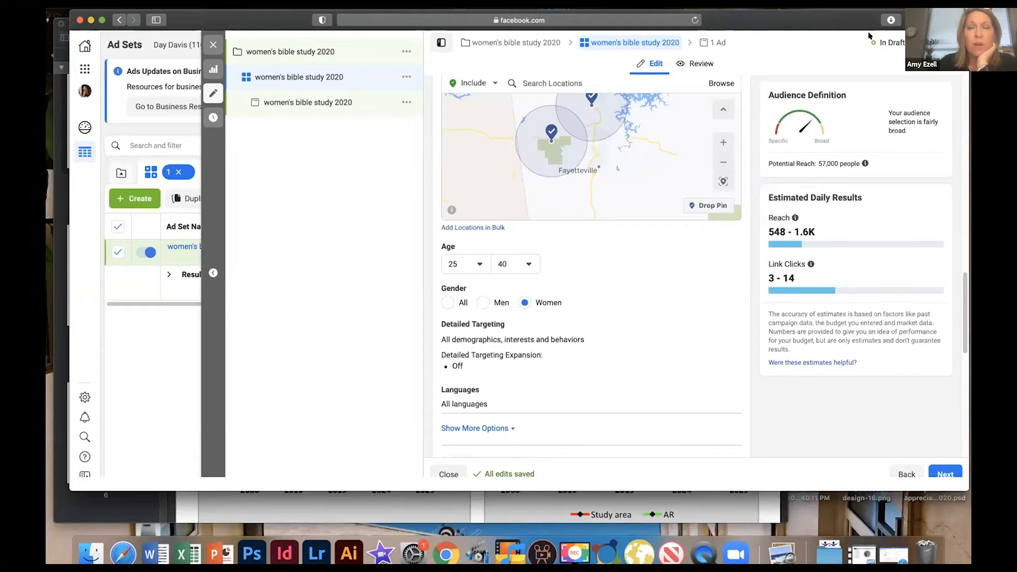
{"action": "left_click_drag", "start_coordinate": [867, 27], "coordinate": [861, 26]}
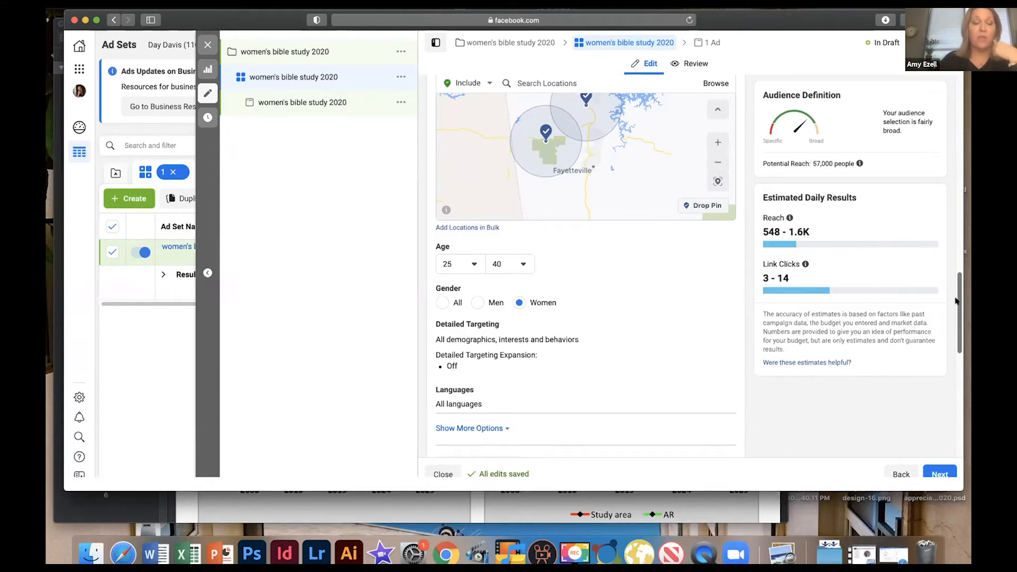
- Edit the detailed targeting, search for "bible study" and include the interest Bible study (Christian)
{"action": "scroll", "coordinate": [959, 284], "scroll_direction": "down", "scroll_amount": 1}
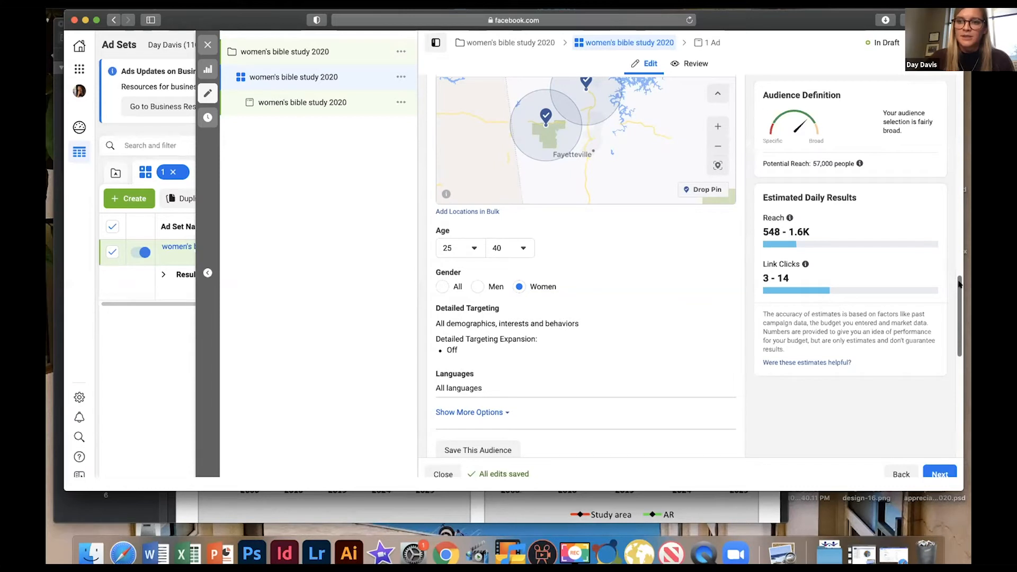
{"action": "left_click_drag", "start_coordinate": [958, 282], "coordinate": [958, 283]}
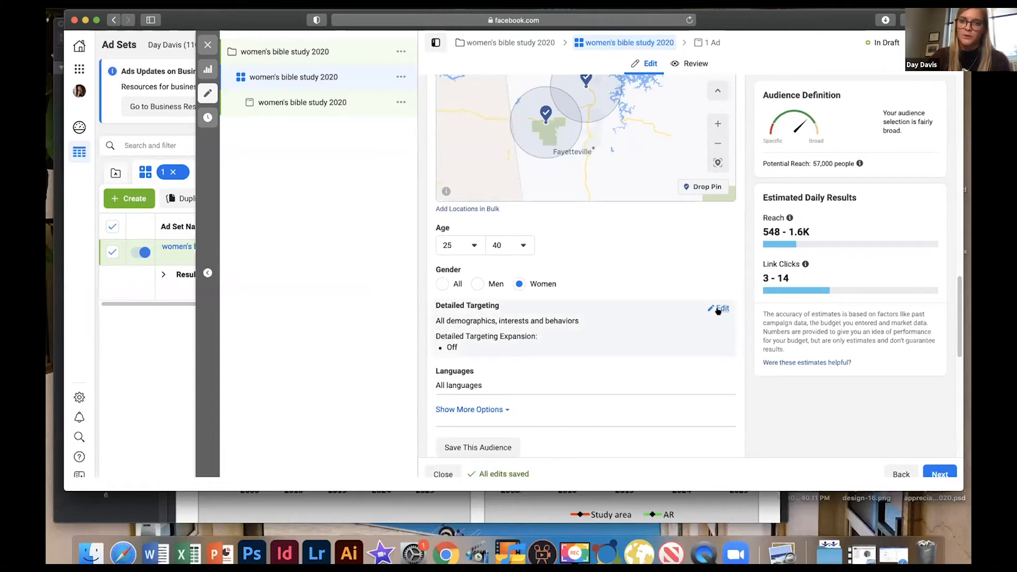
{"action": "left_click", "coordinate": [721, 309]}
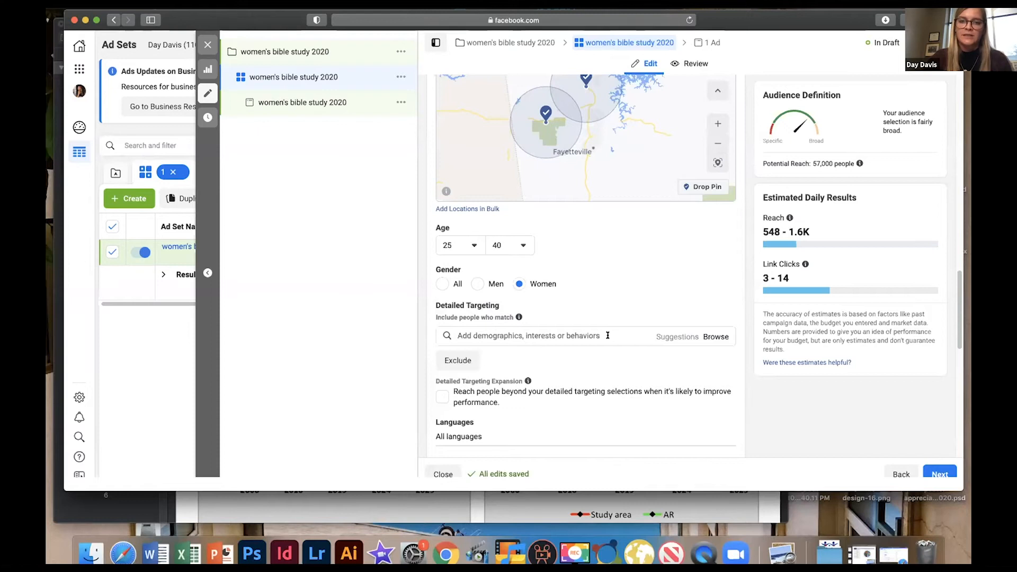
{"action": "left_click", "coordinate": [563, 336]}
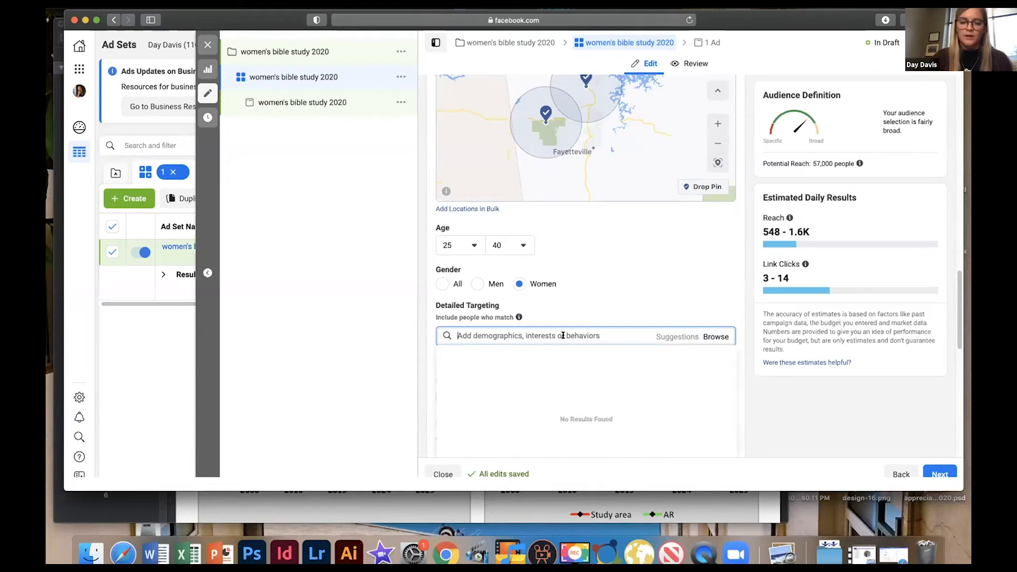
{"action": "type", "text": "bible study"}
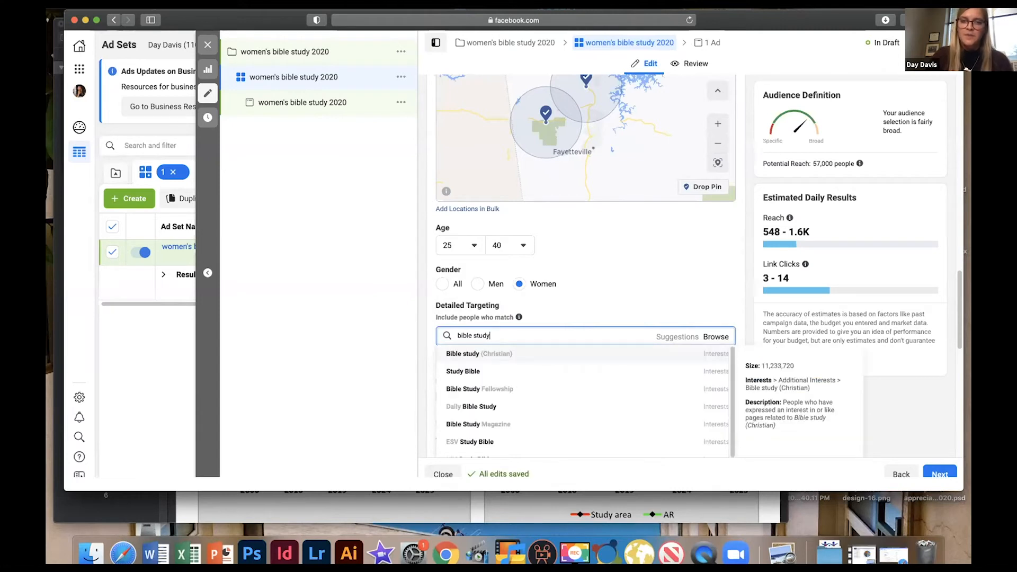
{"action": "left_click", "coordinate": [621, 355]}
- Search the detailed targeting for "family" and include the interest Family from Family and relationships
{"action": "left_click_drag", "start_coordinate": [958, 278], "coordinate": [958, 302]}
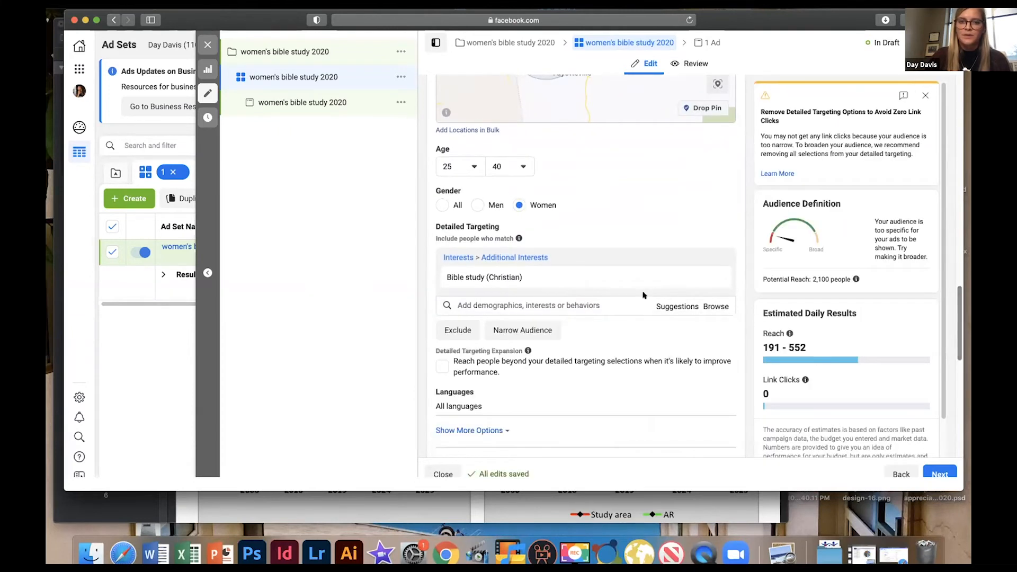
{"action": "left_click", "coordinate": [525, 305]}
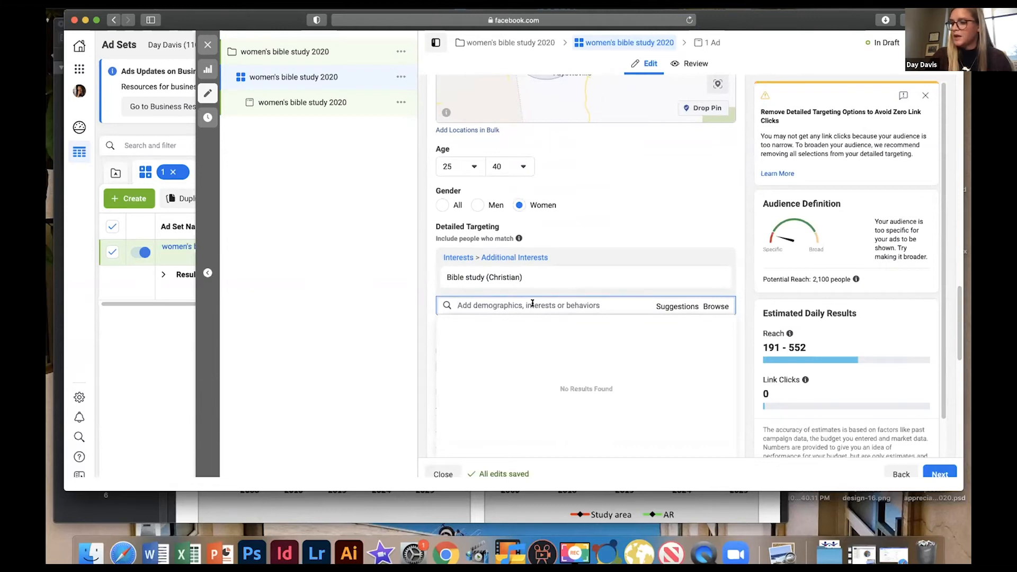
{"action": "type", "text": "family"}
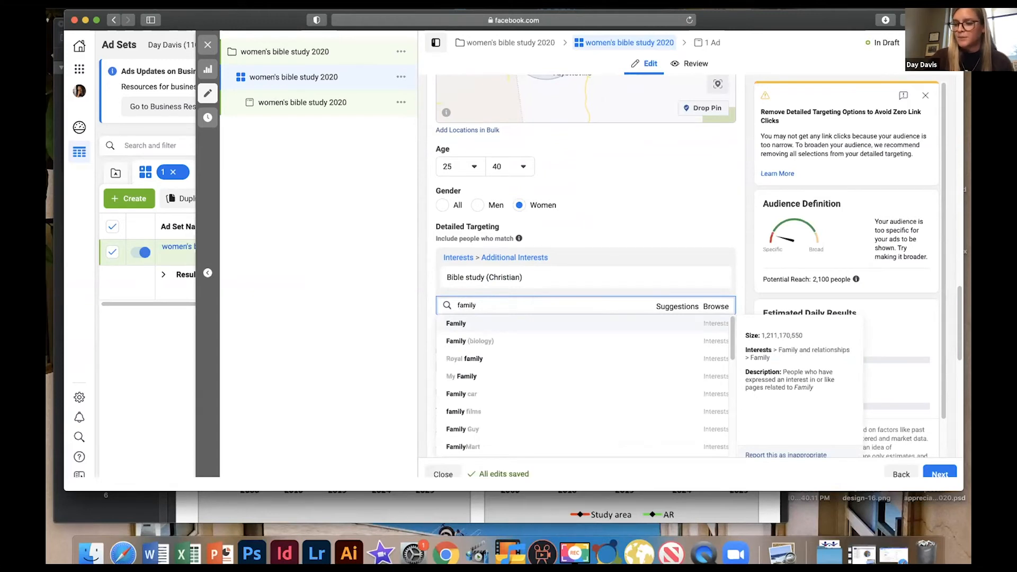
{"action": "left_click", "coordinate": [554, 324]}
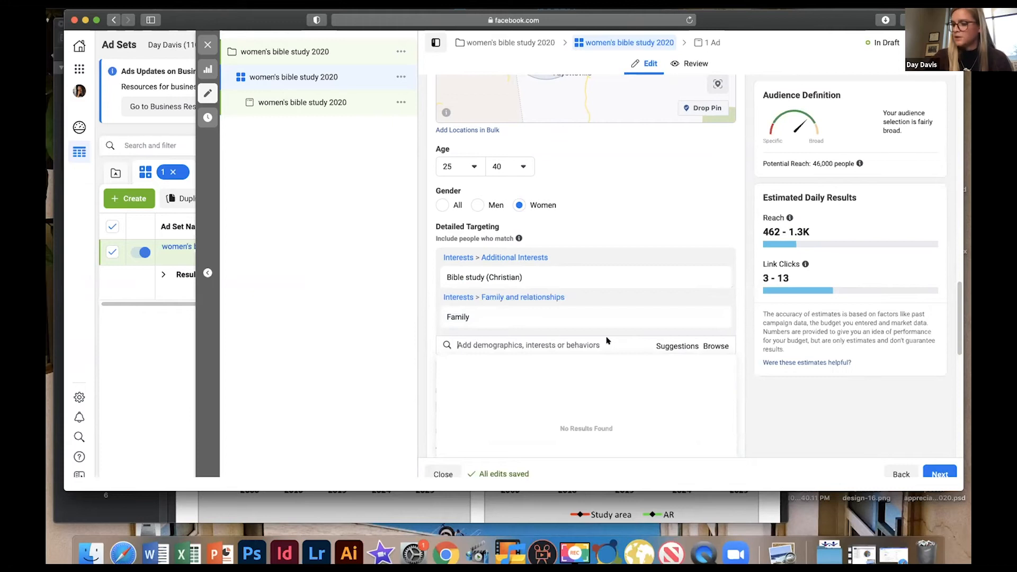
- Browse the Demographics targeting options for All Parents and include New Parents (0-12 months)
{"action": "left_click", "coordinate": [716, 346]}
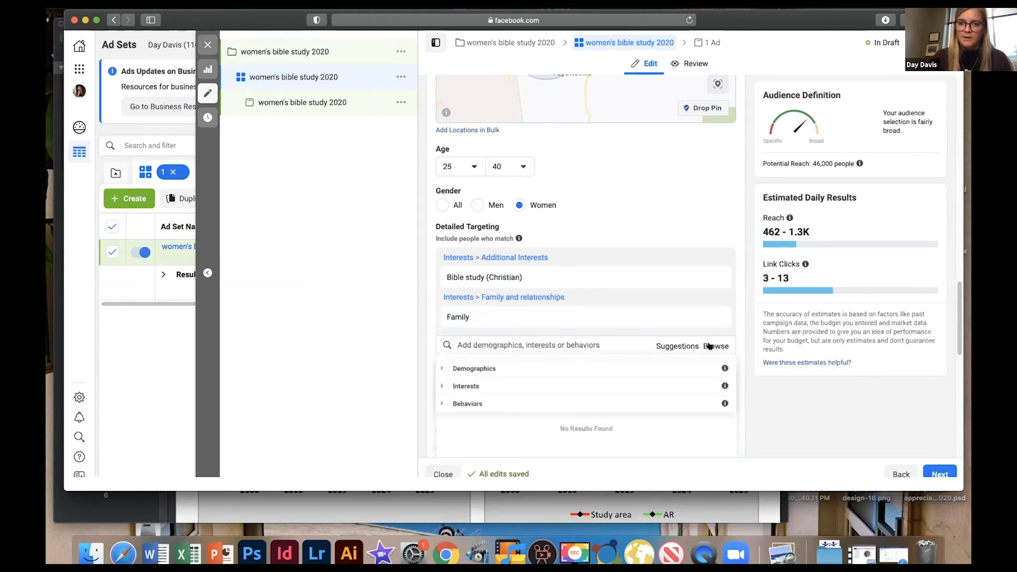
{"action": "left_click", "coordinate": [443, 369]}
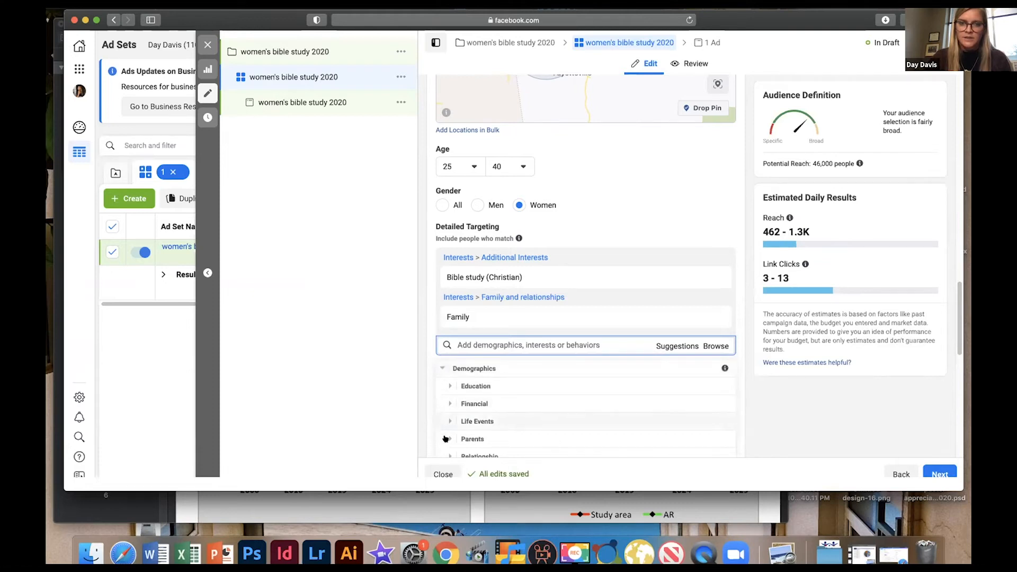
{"action": "left_click", "coordinate": [448, 439]}
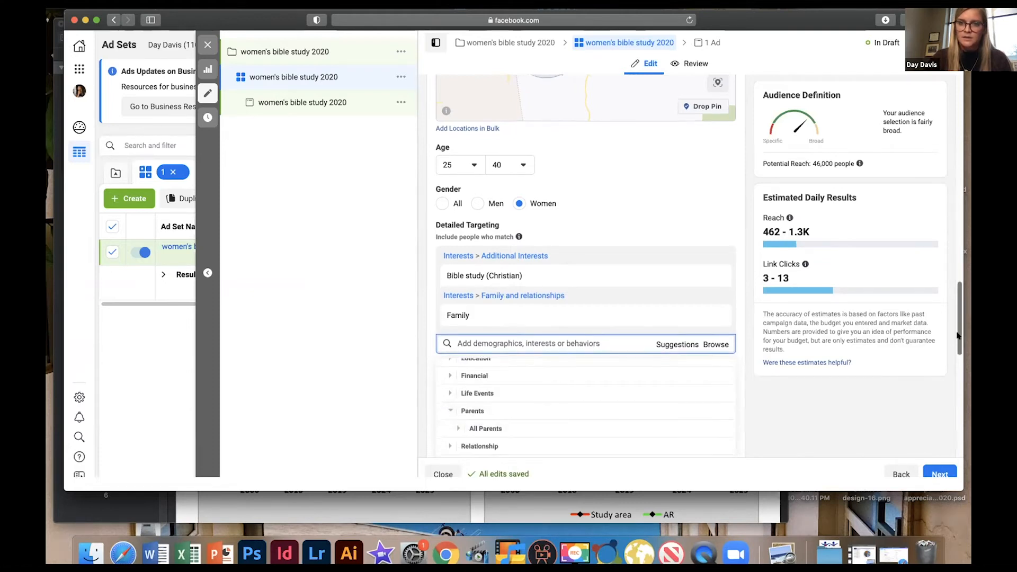
{"action": "scroll", "coordinate": [704, 338], "scroll_direction": "down", "scroll_amount": 3}
{"action": "left_click", "coordinate": [717, 261]}
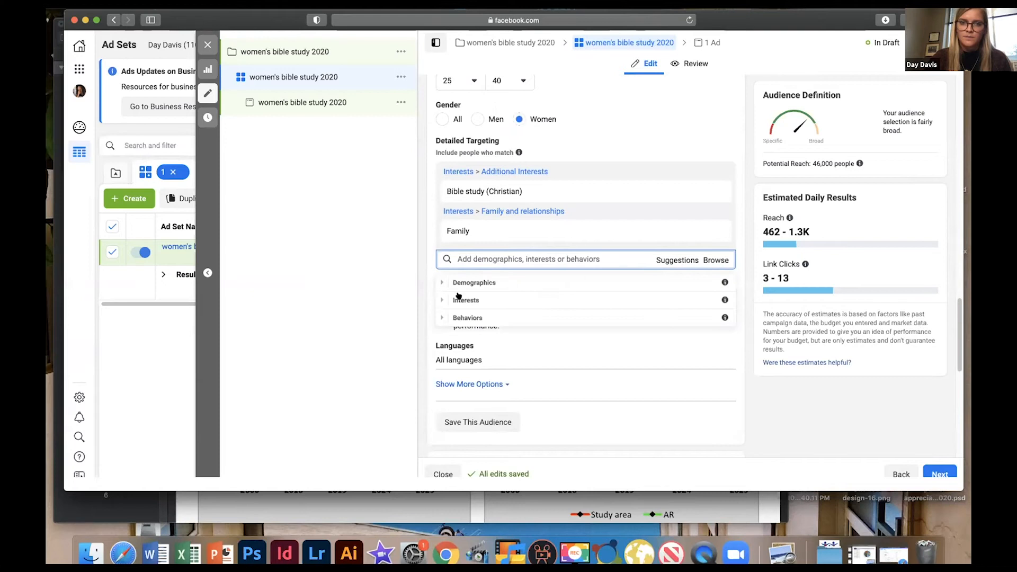
{"action": "left_click", "coordinate": [443, 281]}
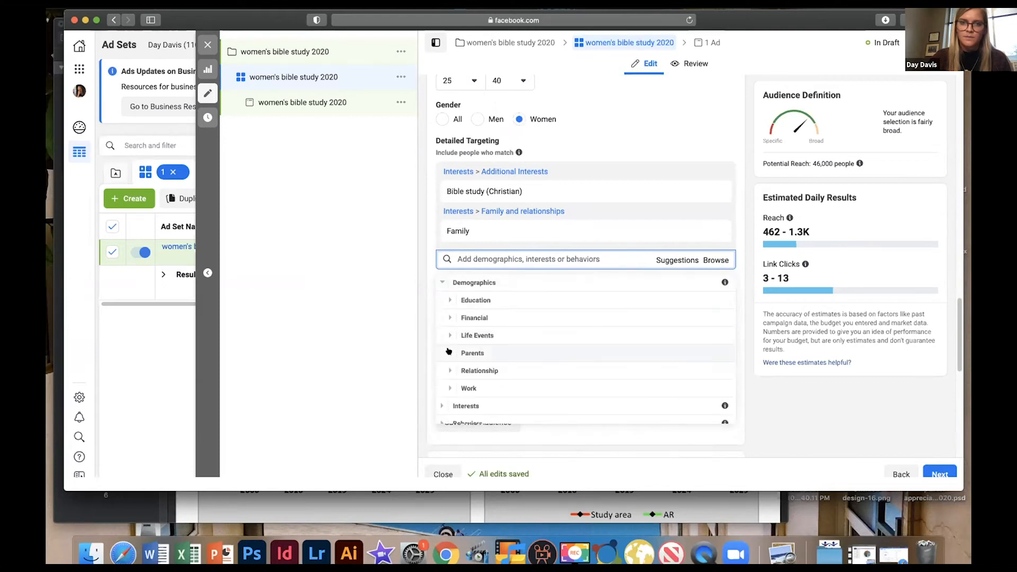
{"action": "left_click", "coordinate": [449, 351]}
{"action": "left_click", "coordinate": [452, 346]}
{"action": "mouse_move", "coordinate": [495, 302]}
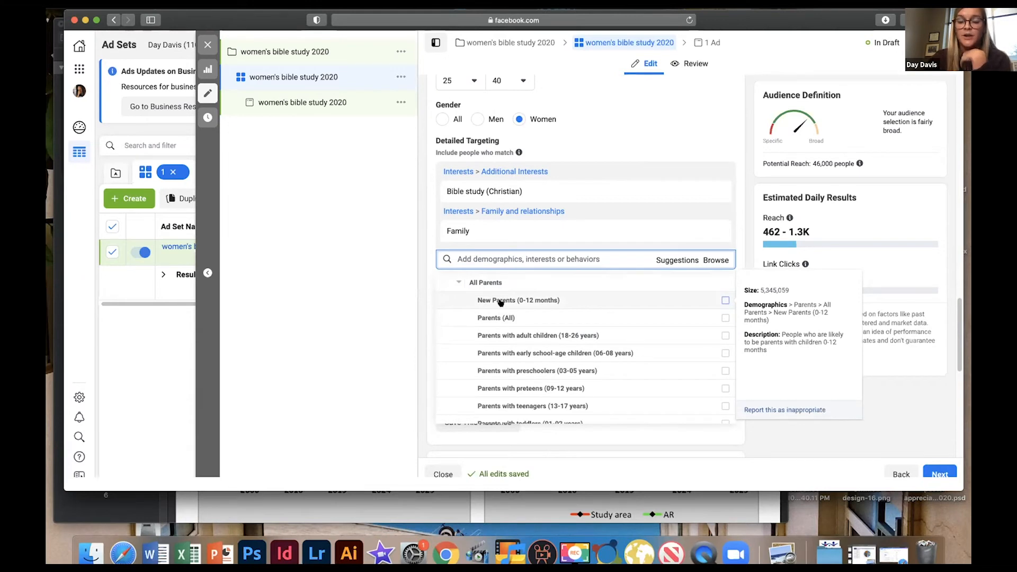
{"action": "left_click", "coordinate": [531, 300]}
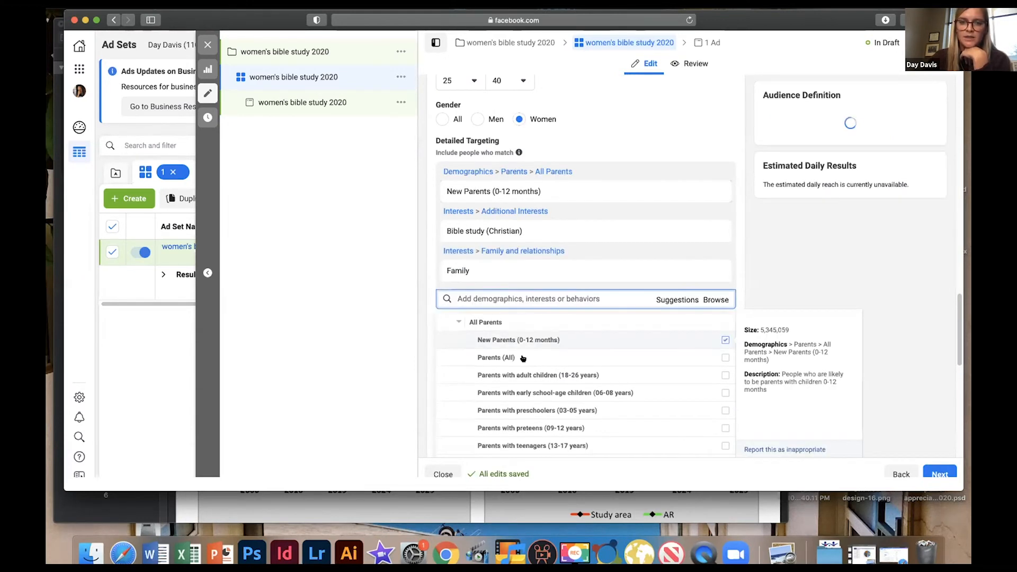
- Include parents with early school-age children (06-08 years), preschoolers (03-05 years) and preteens (09-12 years) in the detailed targeting
{"action": "left_click", "coordinate": [522, 393]}
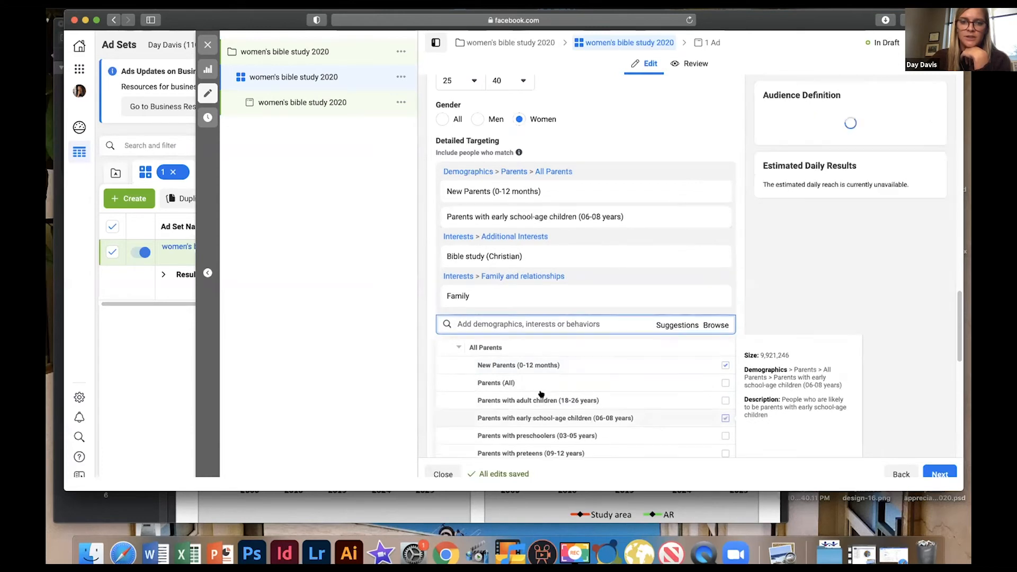
{"action": "left_click", "coordinate": [533, 437]}
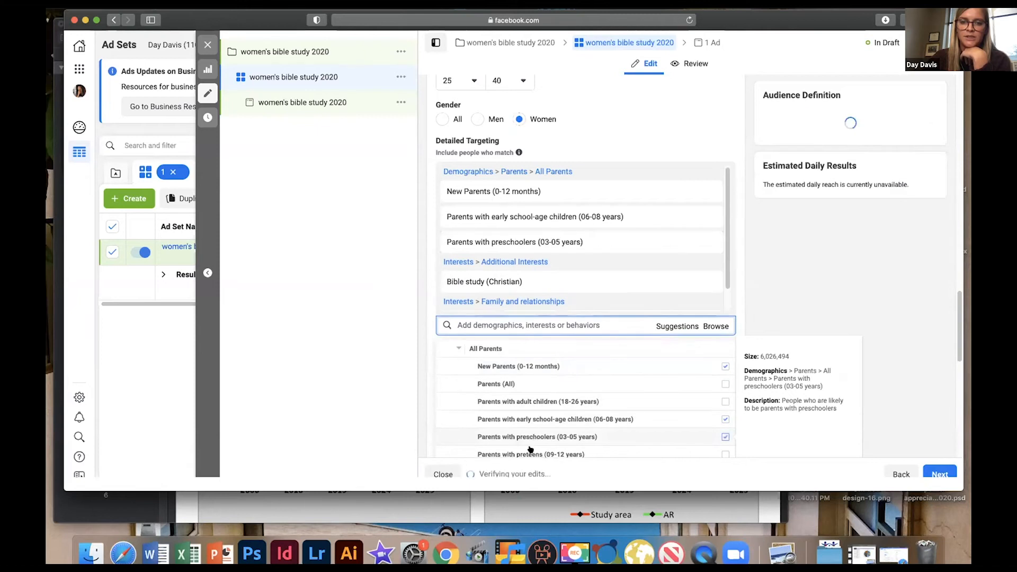
{"action": "left_click", "coordinate": [530, 454]}
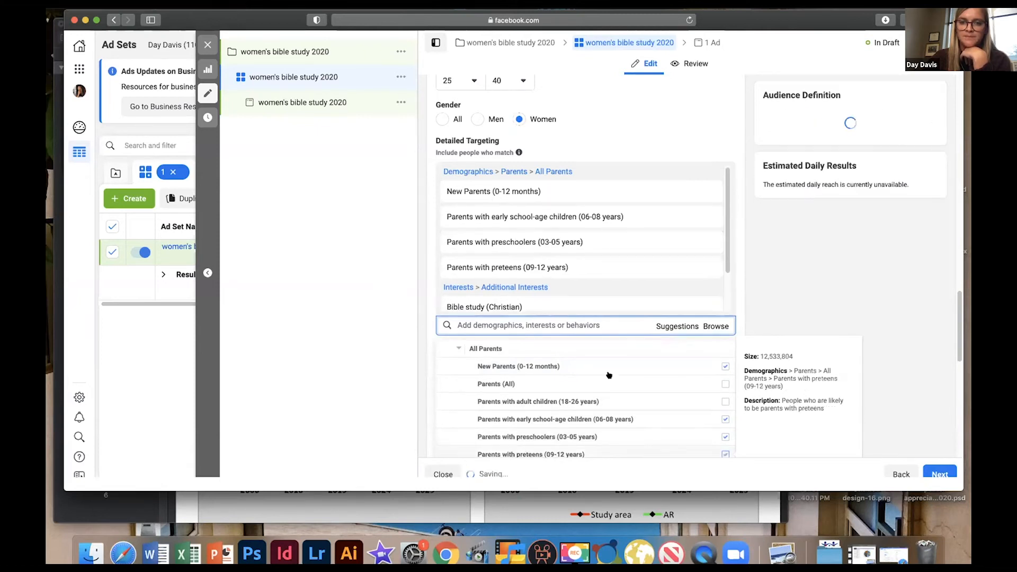
{"action": "left_click", "coordinate": [750, 329]}
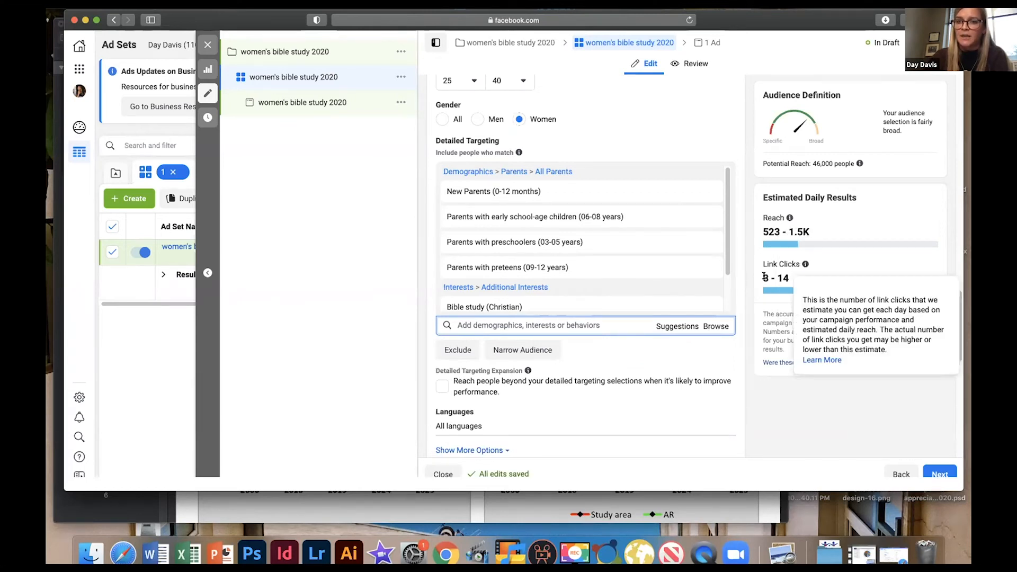
- Examine the estimated daily link clicks for the current audience
{"action": "left_click_drag", "start_coordinate": [791, 278], "coordinate": [760, 276]}
{"action": "left_click", "coordinate": [783, 277]}
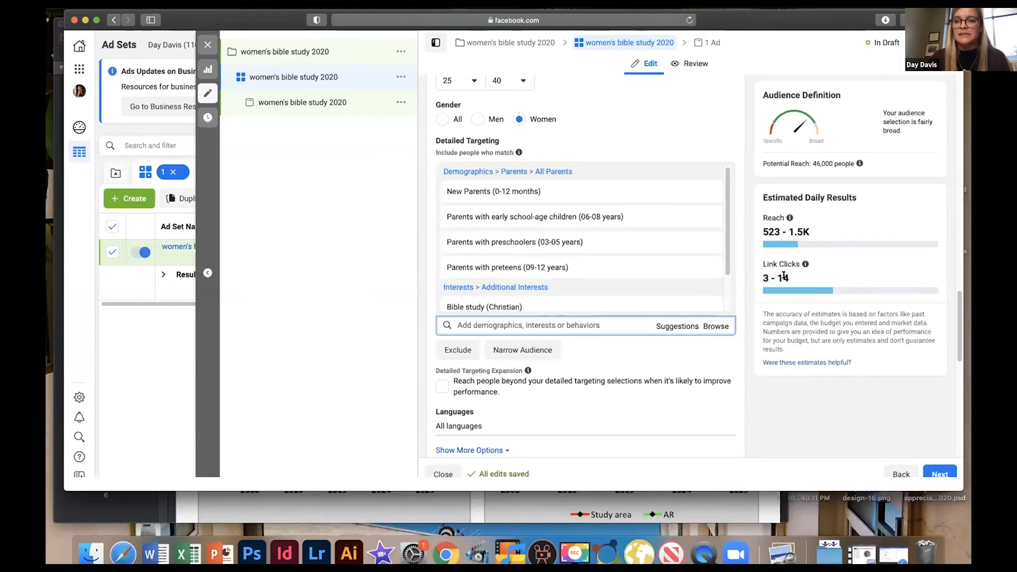
{"action": "left_click_drag", "start_coordinate": [791, 278], "coordinate": [759, 276]}
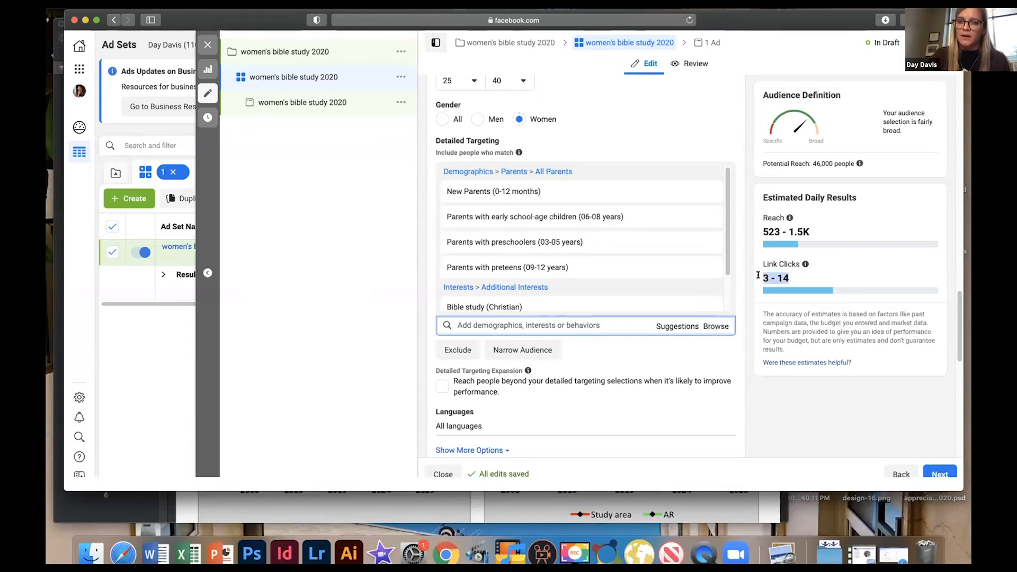
{"action": "left_click", "coordinate": [765, 274]}
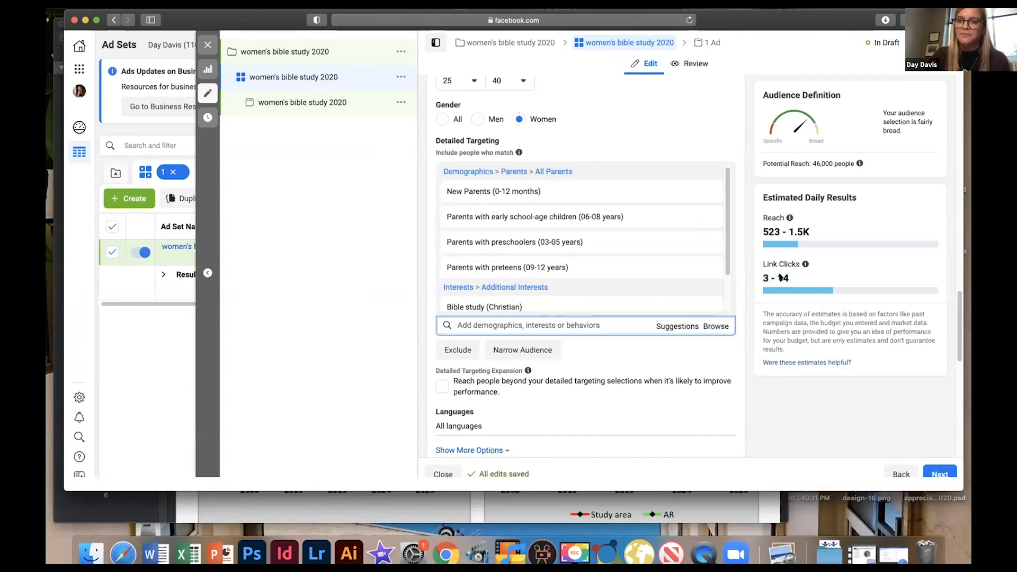
- Set the ad set's placements to Manual Placements and review the available feed and story placements
{"action": "left_click_drag", "start_coordinate": [960, 300], "coordinate": [957, 328]}
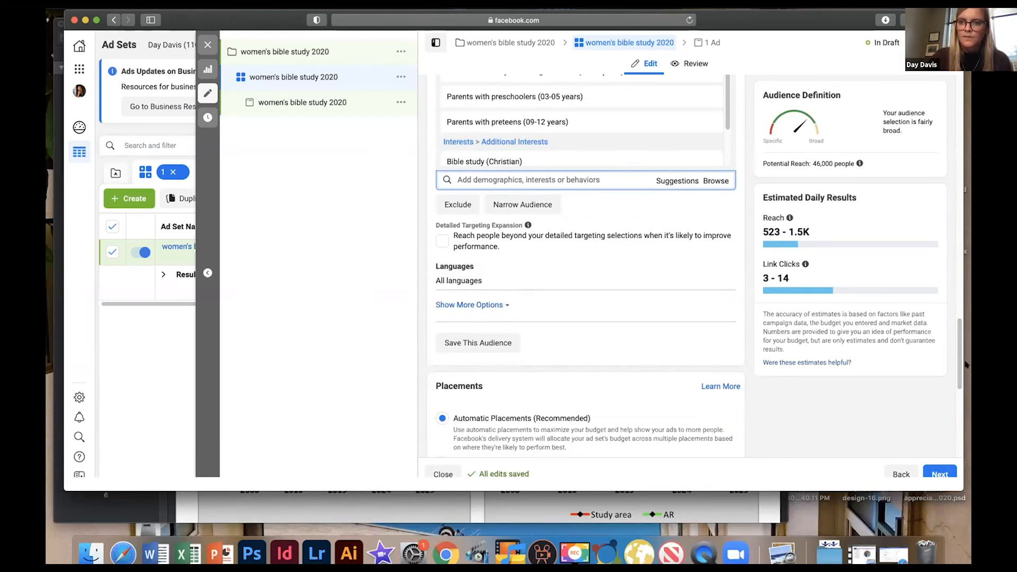
{"action": "left_click_drag", "start_coordinate": [958, 351], "coordinate": [957, 399]}
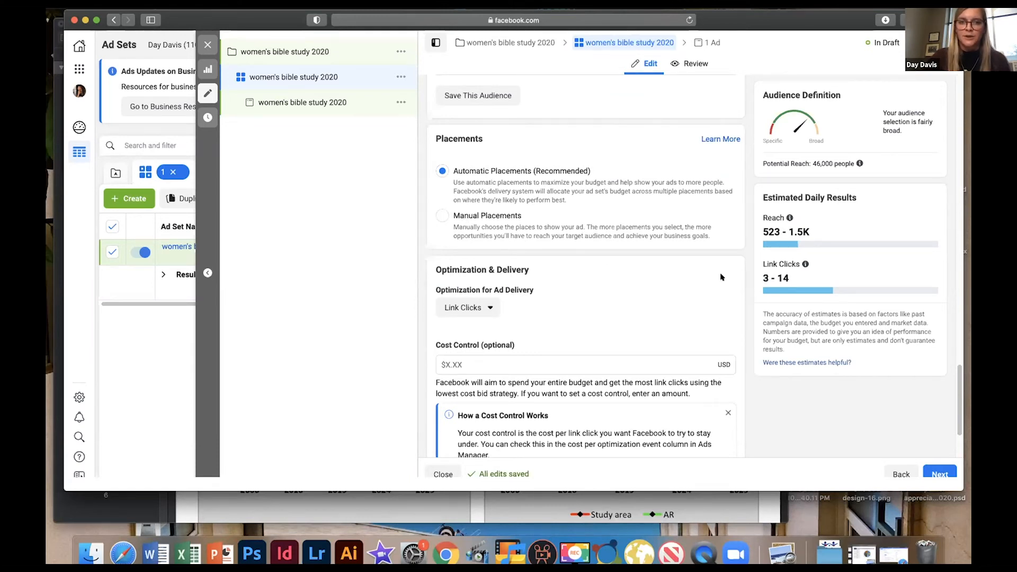
{"action": "left_click", "coordinate": [442, 216]}
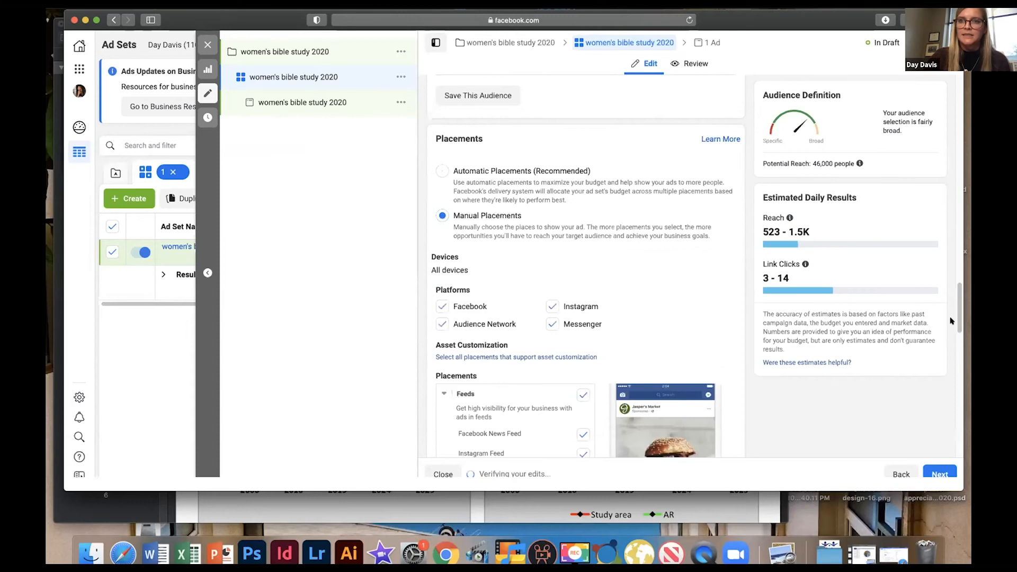
{"action": "scroll", "coordinate": [586, 265], "scroll_direction": "down", "scroll_amount": 5}
- Switch to MinistryInsite.pdf, examine the social media ranking on page 26, and return to Ads Manager in the browser
{"action": "left_click_drag", "start_coordinate": [750, 21], "coordinate": [801, 20]}
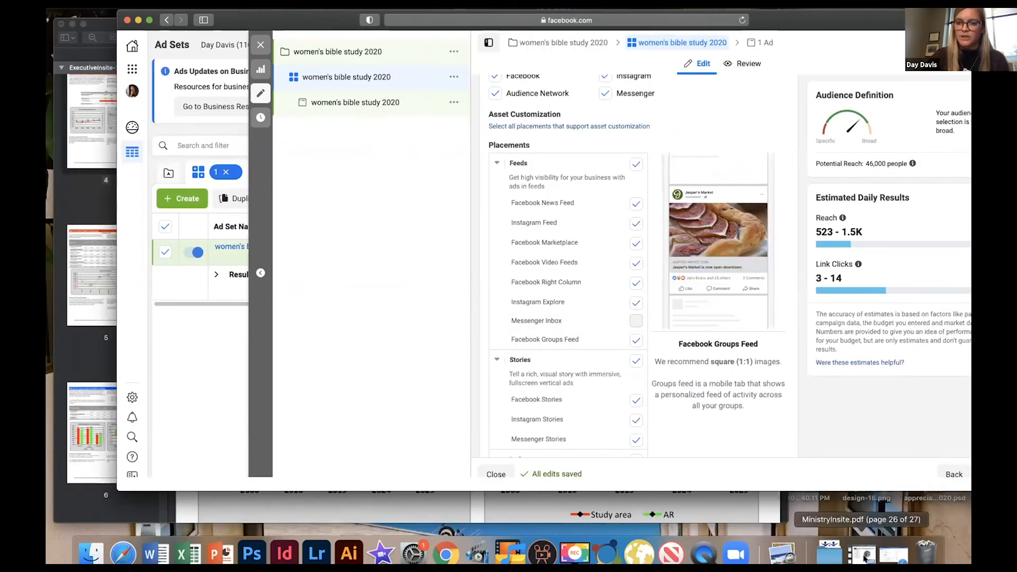
{"action": "left_click", "coordinate": [864, 555]}
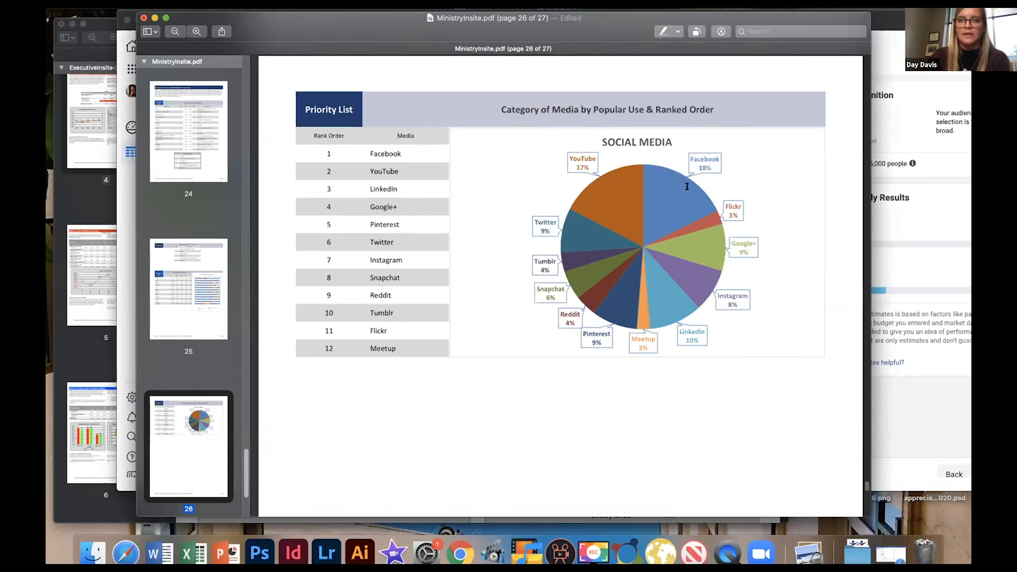
{"action": "left_click", "coordinate": [154, 18]}
{"action": "left_click_drag", "start_coordinate": [695, 14], "coordinate": [774, 9]}
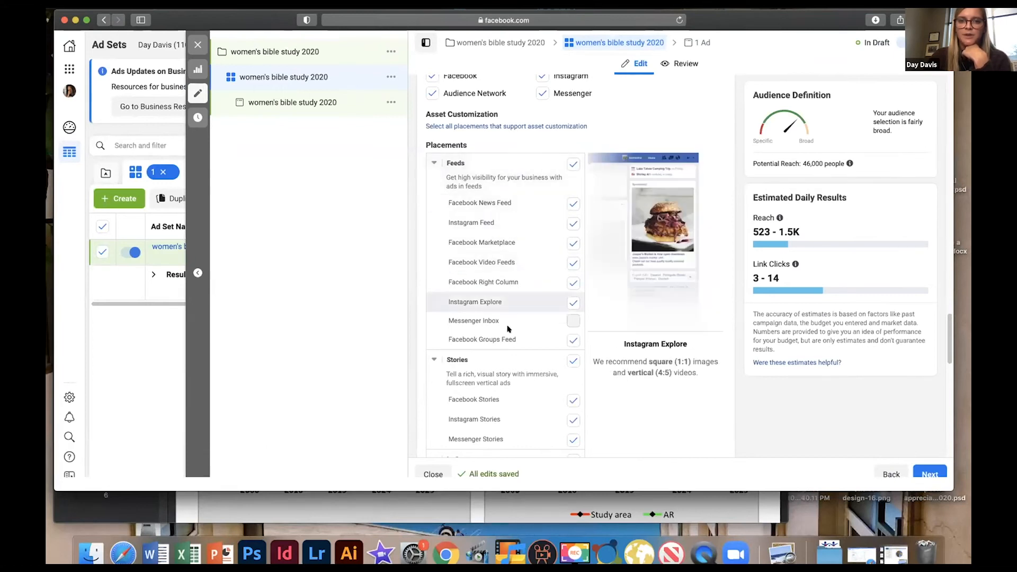
- Proceed from the ad set to the ad's settings and turn on the ad preview, keeping Create Ad as the setup
{"action": "left_click_drag", "start_coordinate": [948, 333], "coordinate": [948, 417]}
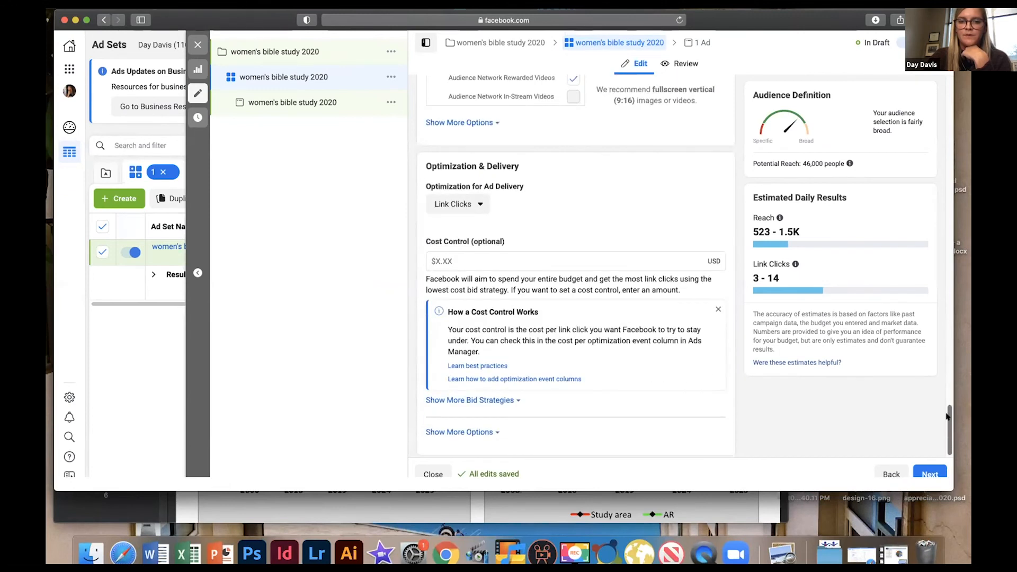
{"action": "left_click", "coordinate": [938, 469]}
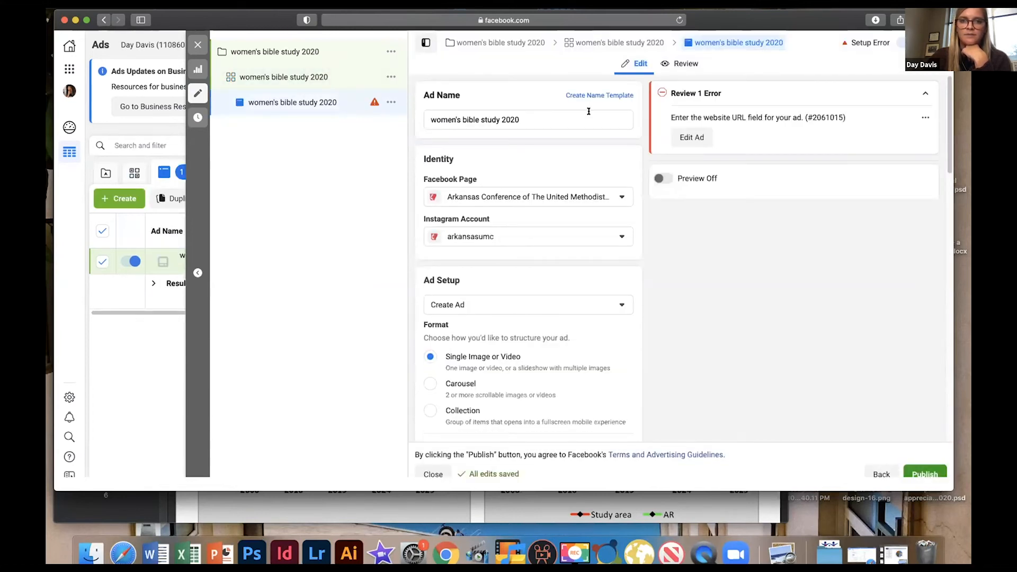
{"action": "scroll", "coordinate": [948, 128], "scroll_direction": "down", "scroll_amount": 1}
{"action": "scroll", "coordinate": [948, 128], "scroll_direction": "down", "scroll_amount": 5}
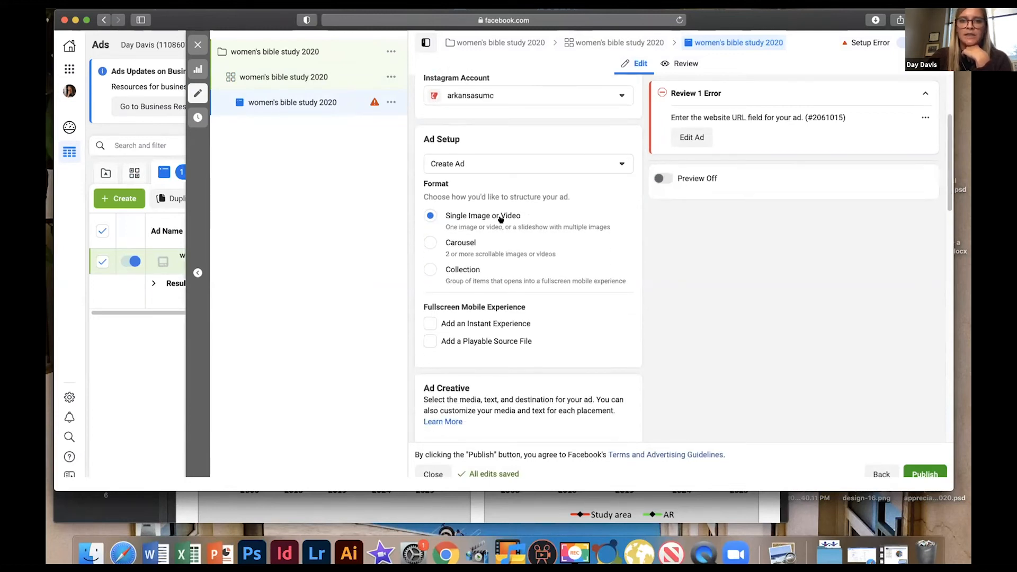
{"action": "left_click", "coordinate": [662, 178]}
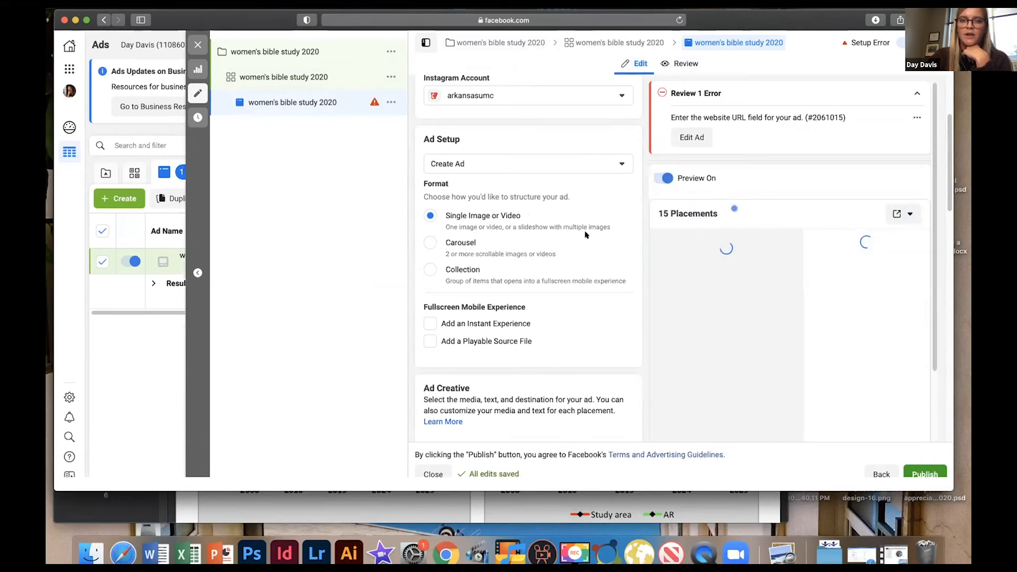
{"action": "left_click", "coordinate": [507, 162]}
{"action": "left_click", "coordinate": [618, 137]}
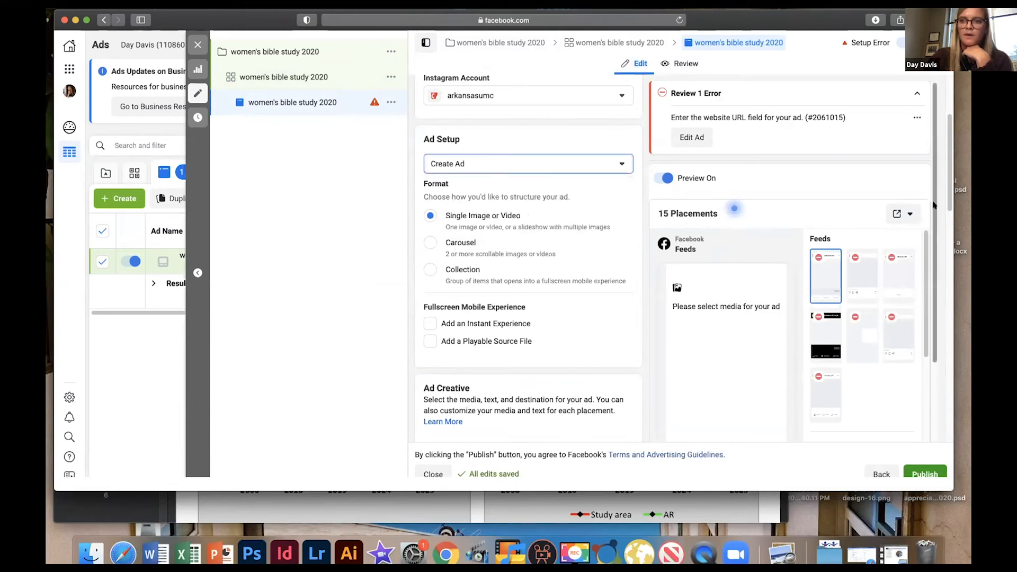
- Enter the ad's primary text "Join us virtually on Wednesday nights at 7 p.m. for our Women's Bible Study"
{"action": "left_click_drag", "start_coordinate": [954, 183], "coordinate": [947, 290]}
{"action": "left_click", "coordinate": [535, 277]}
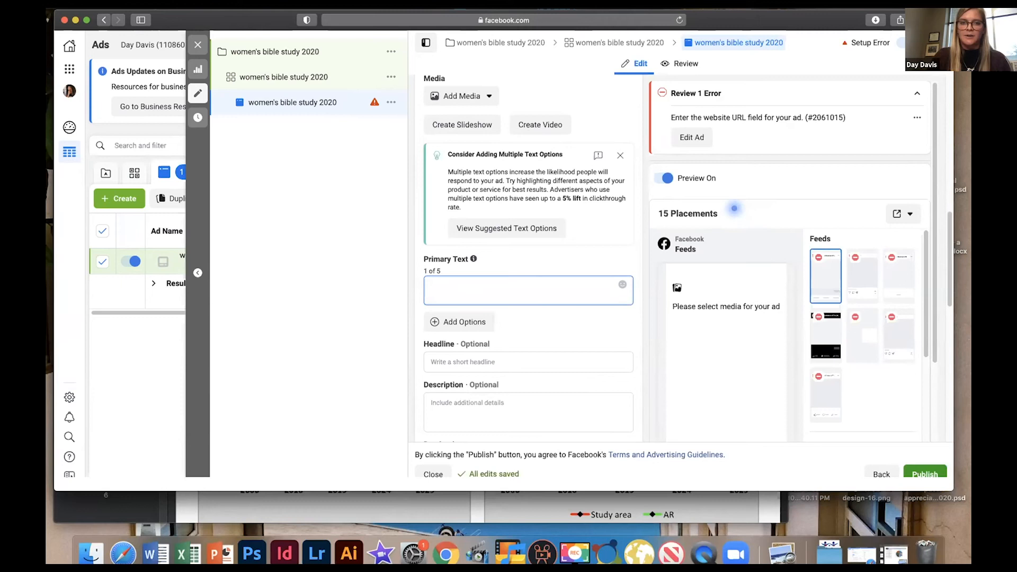
{"action": "type", "text": "virtuall"}
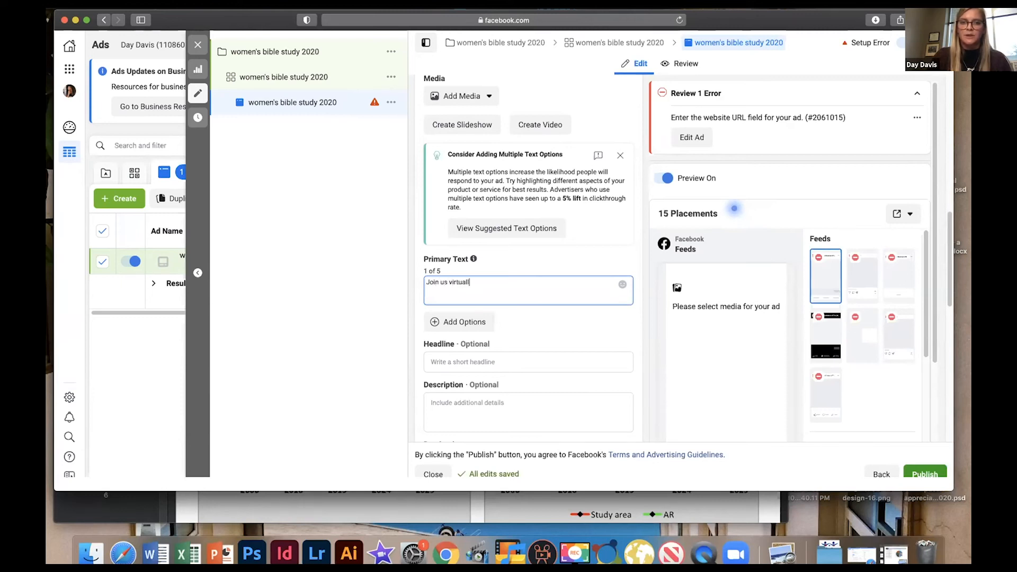
{"action": "type", "text": "y on Wednesday nights at"}
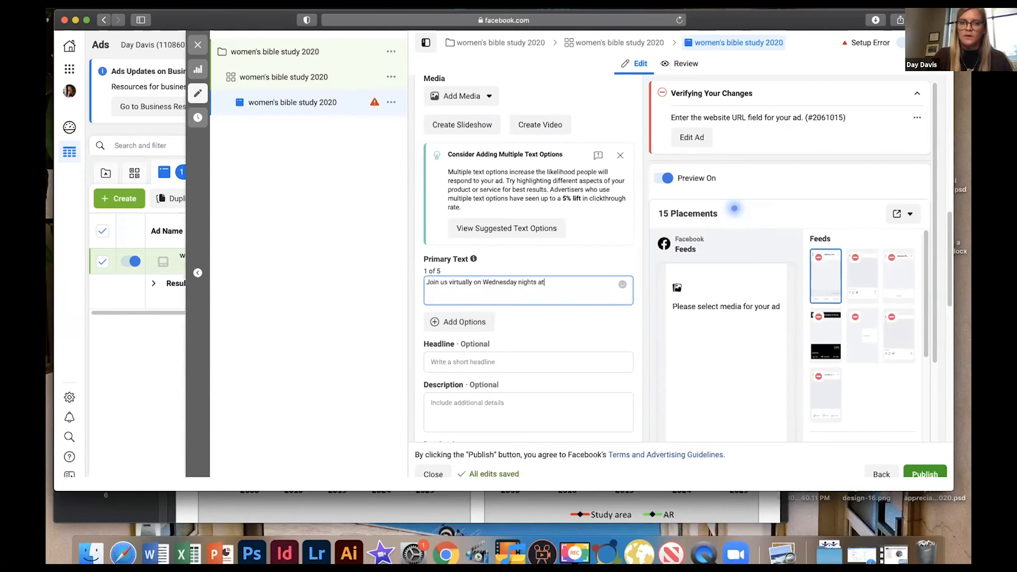
{"action": "type", "text": " 7 p.m. "}
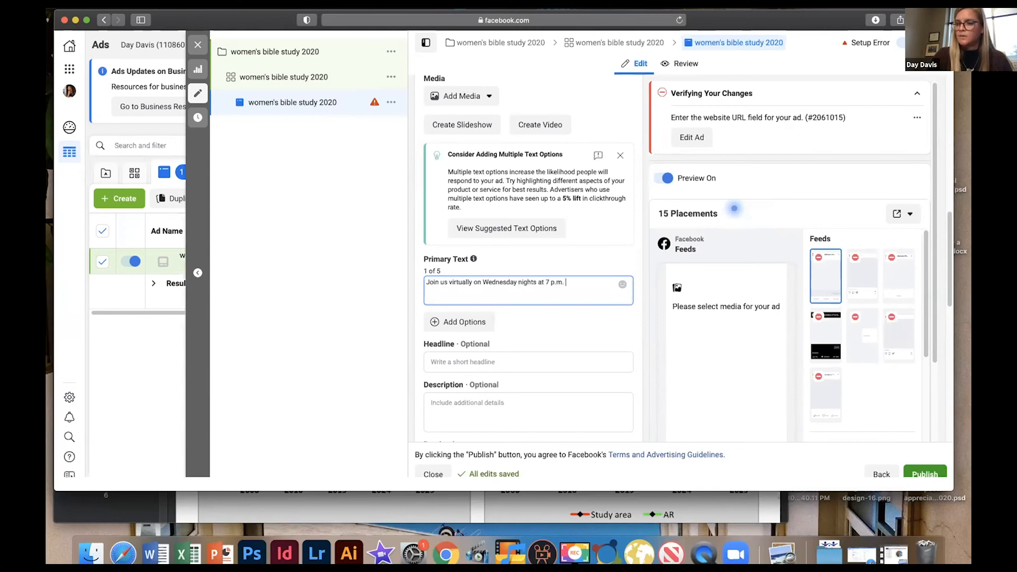
{"action": "type", "text": "for our Women's "}
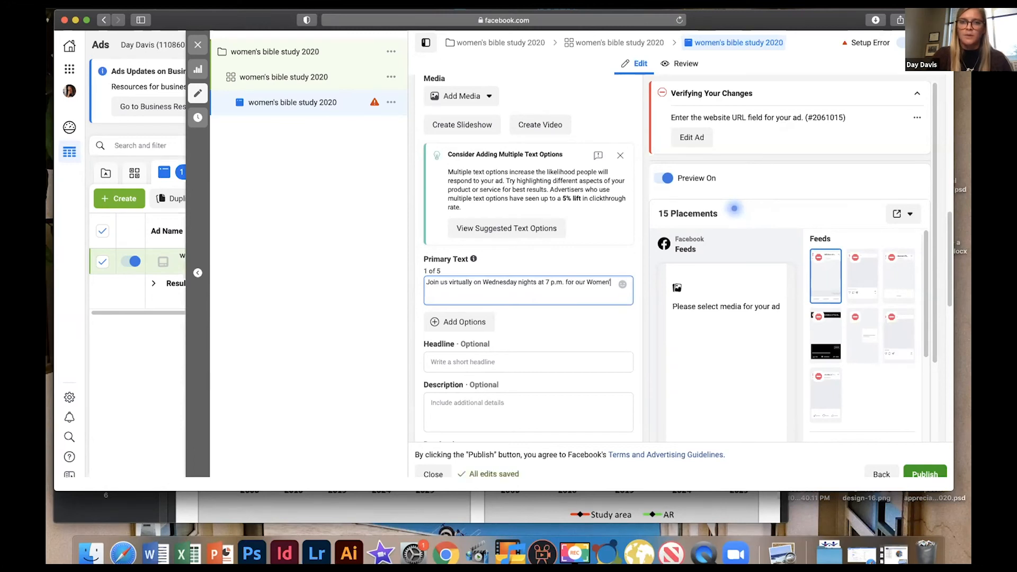
{"action": "type", "text": "bible Study"}
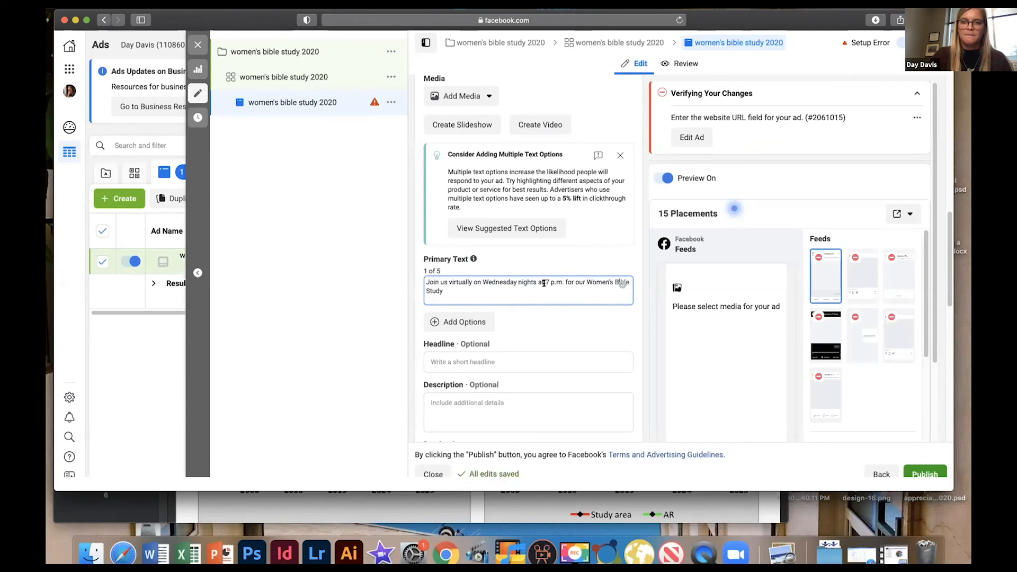
- End the primary text with an exclamation mark and add the 1200 × 628 "facebook ad..." account image as the ad's media with the suggested crops
{"action": "type", "text": "!"}
{"action": "left_click", "coordinate": [480, 362]}
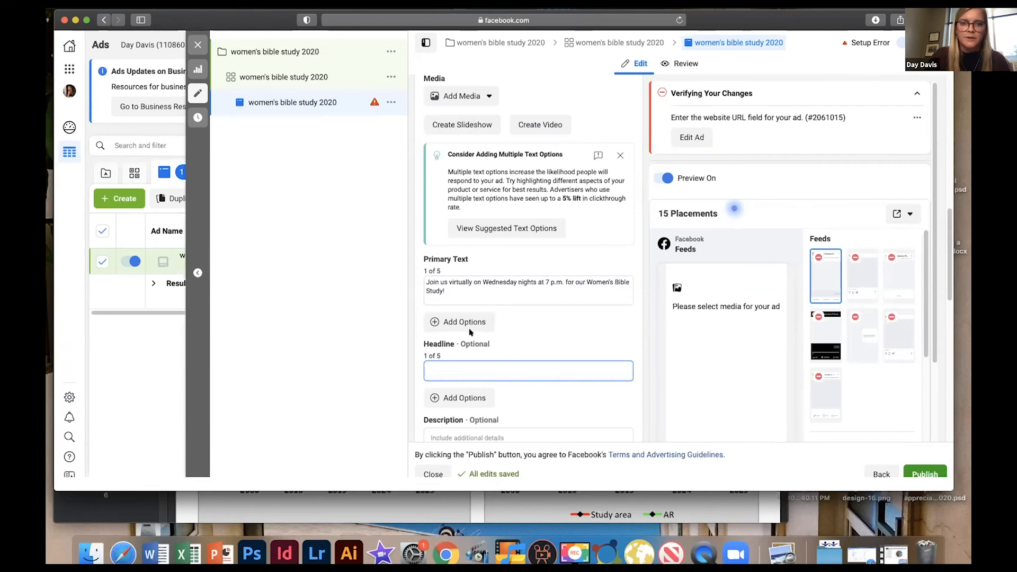
{"action": "left_click", "coordinate": [485, 98]}
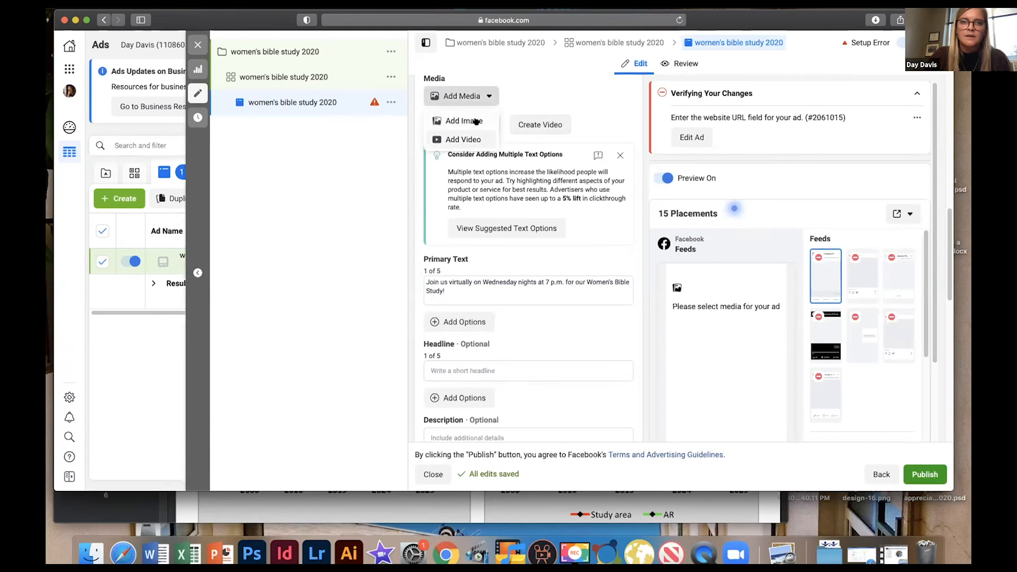
{"action": "left_click", "coordinate": [476, 121]}
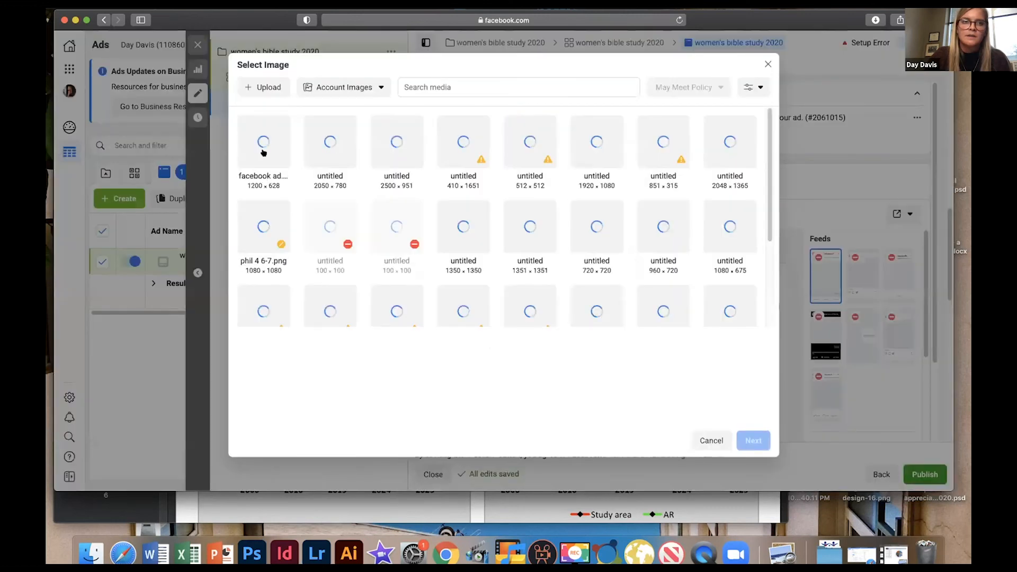
{"action": "left_click", "coordinate": [272, 153]}
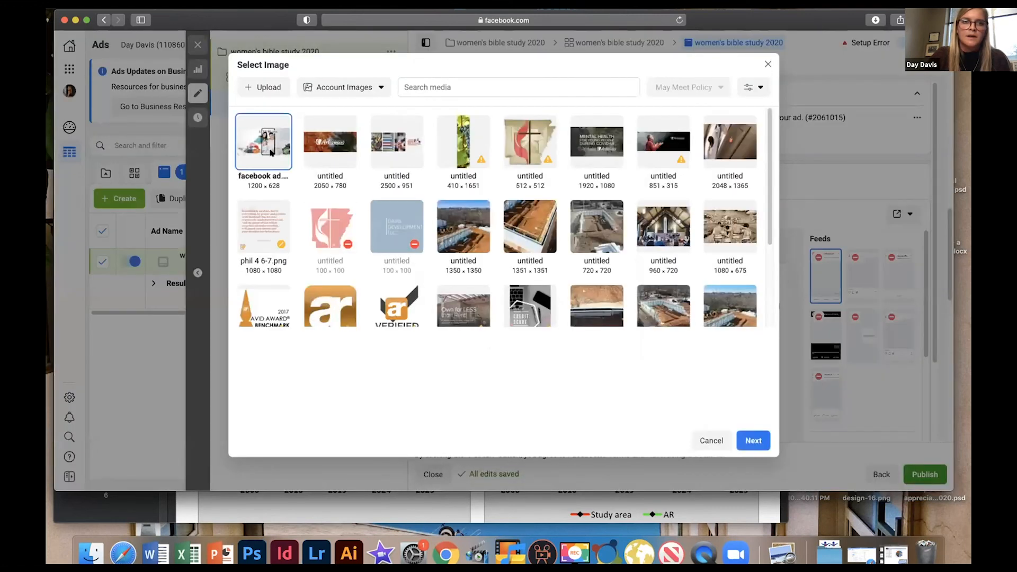
{"action": "left_click", "coordinate": [753, 440]}
{"action": "mouse_move", "coordinate": [500, 213]}
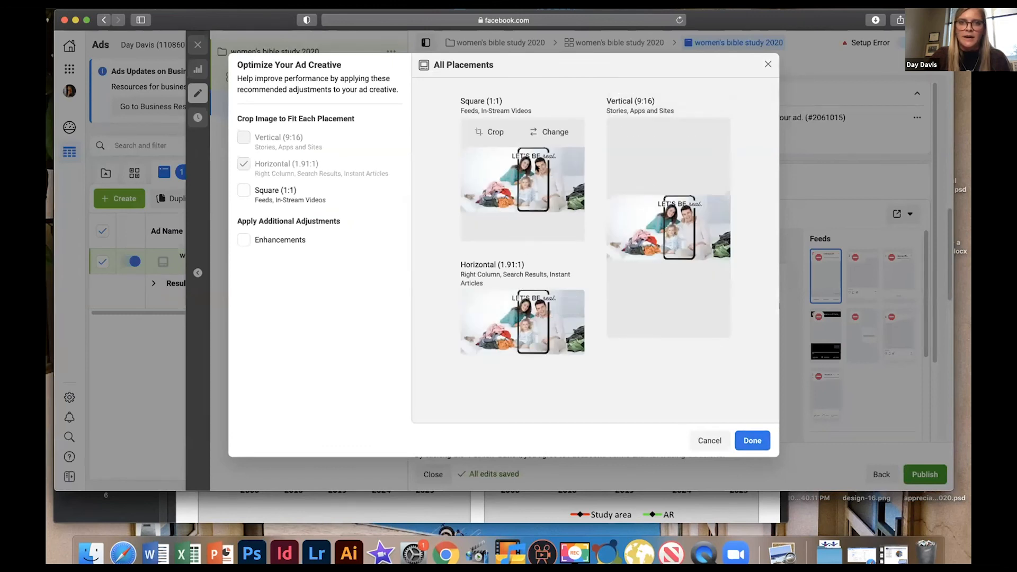
{"action": "left_click", "coordinate": [750, 441]}
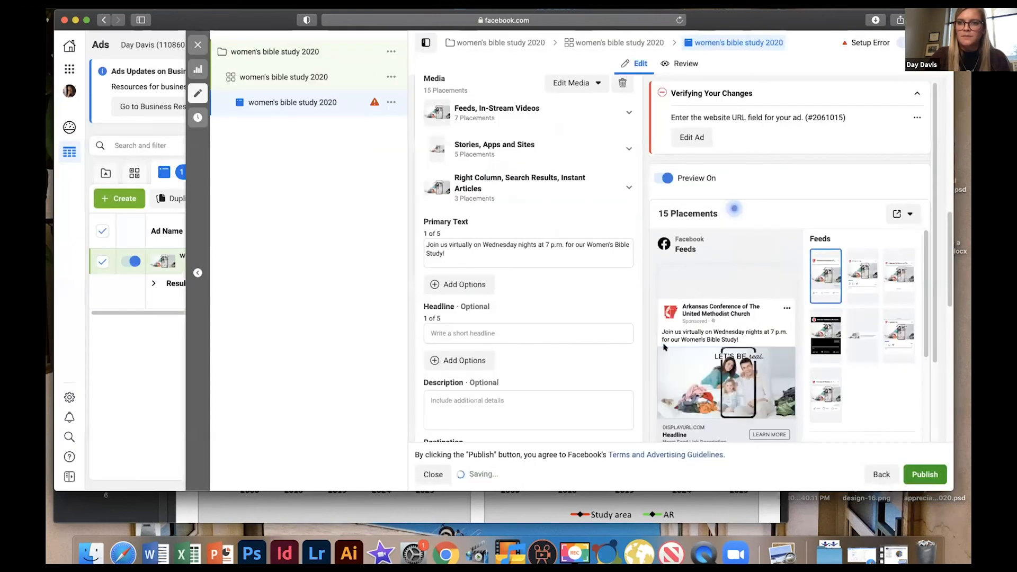
- Set the ad's headline to "Women's Bible Study" and its description to "Let's be real."
{"action": "scroll", "coordinate": [925, 254], "scroll_direction": "down", "scroll_amount": 5}
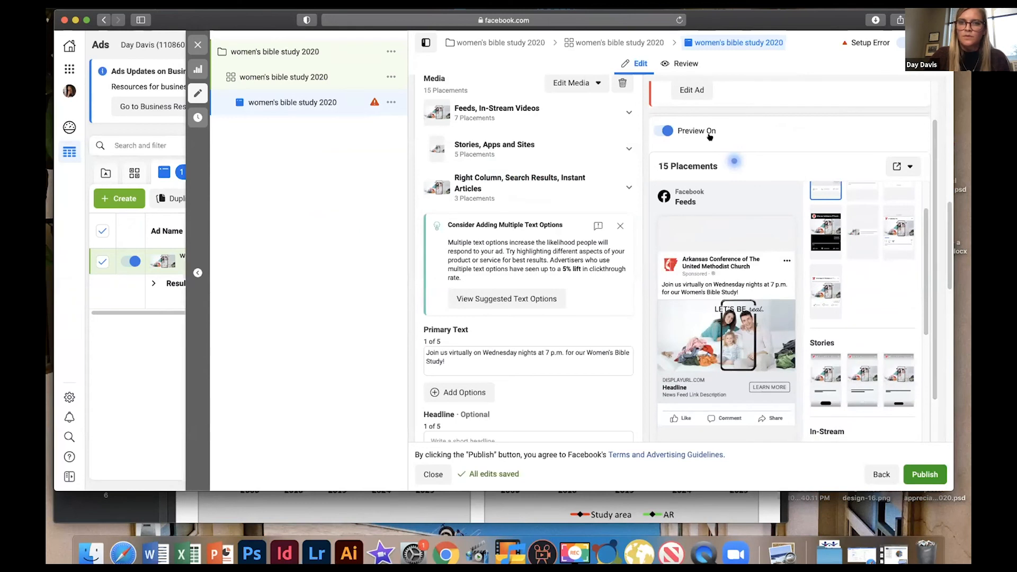
{"action": "scroll", "coordinate": [947, 247], "scroll_direction": "down", "scroll_amount": 3}
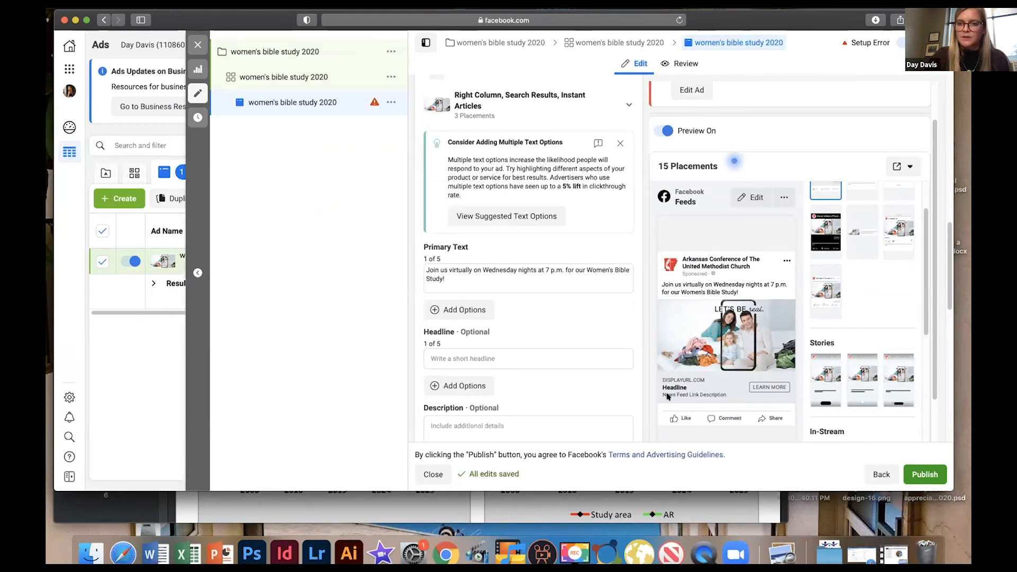
{"action": "left_click", "coordinate": [532, 356]}
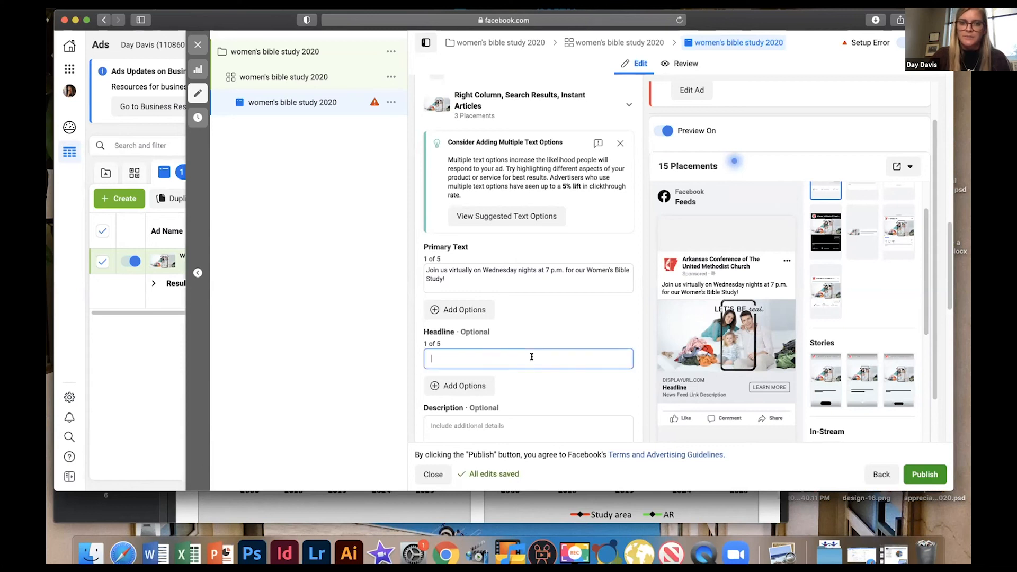
{"action": "type", "text": "Women's Bible Study"}
{"action": "left_click", "coordinate": [483, 420]}
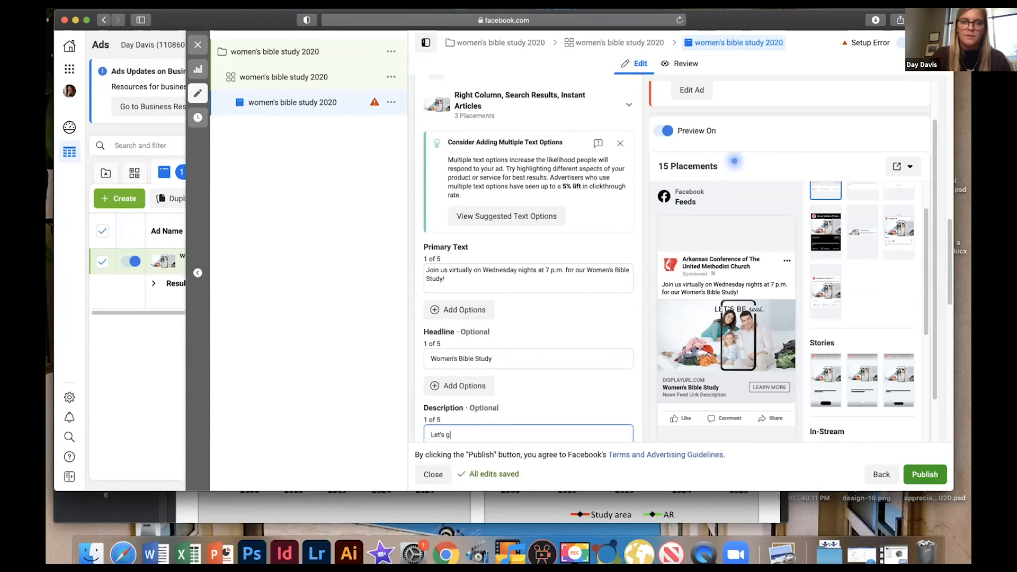
{"action": "type", "text": "Let's be real"}
{"action": "key", "text": "BackSpace"}
{"action": "type", "text": "."}
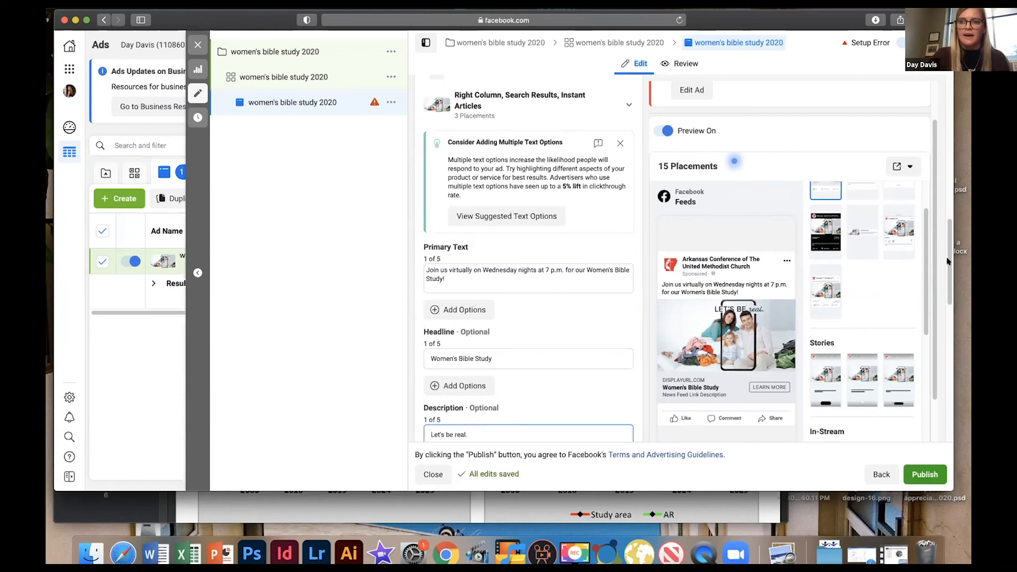
- Examine the ad's destination, website URL, display link, call to action, languages and tracking settings
{"action": "scroll", "coordinate": [950, 265], "scroll_direction": "down", "scroll_amount": 3}
{"action": "scroll", "coordinate": [951, 286], "scroll_direction": "down", "scroll_amount": 2}
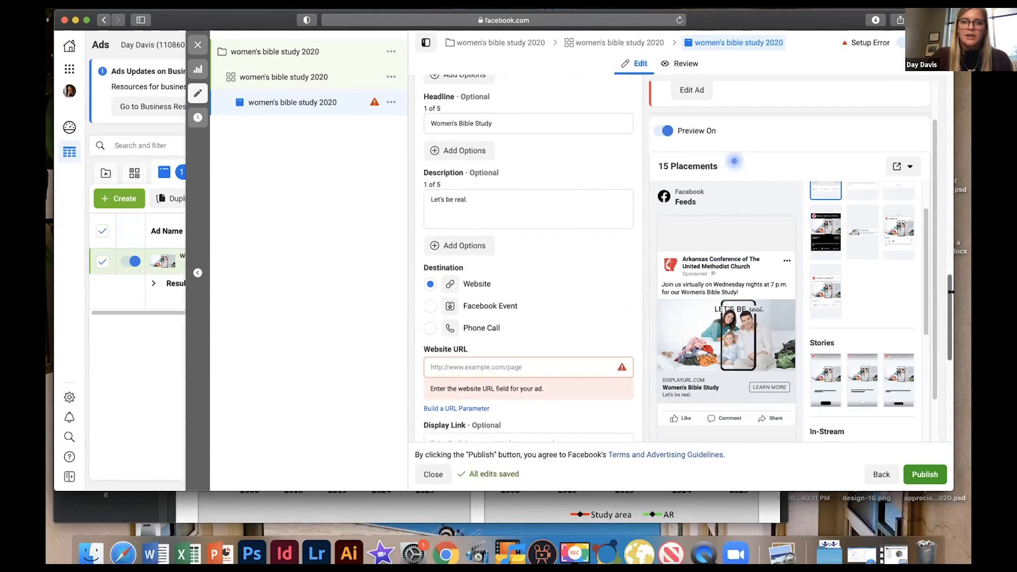
{"action": "left_click", "coordinate": [484, 365]}
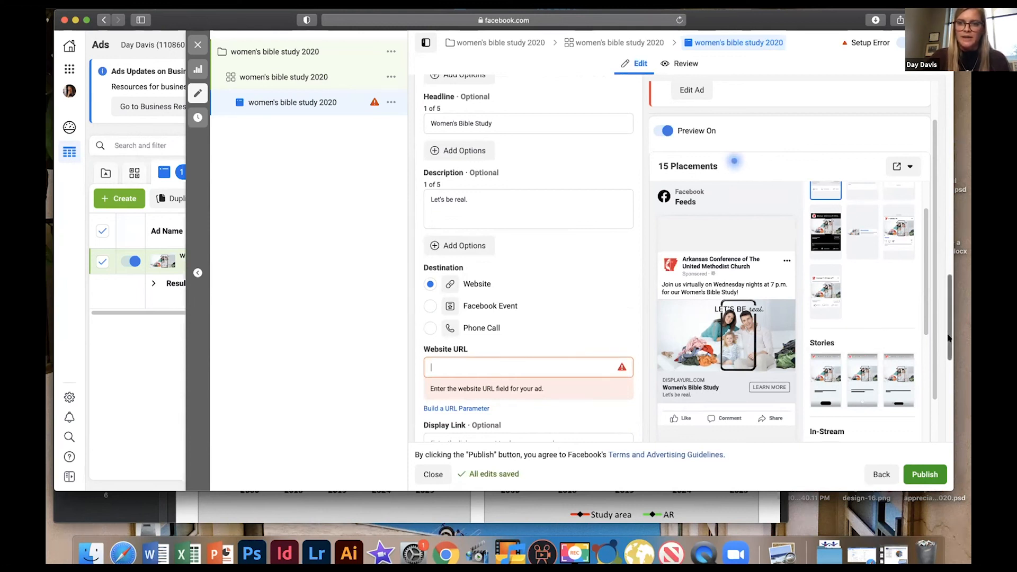
{"action": "left_click_drag", "start_coordinate": [948, 337], "coordinate": [949, 345]}
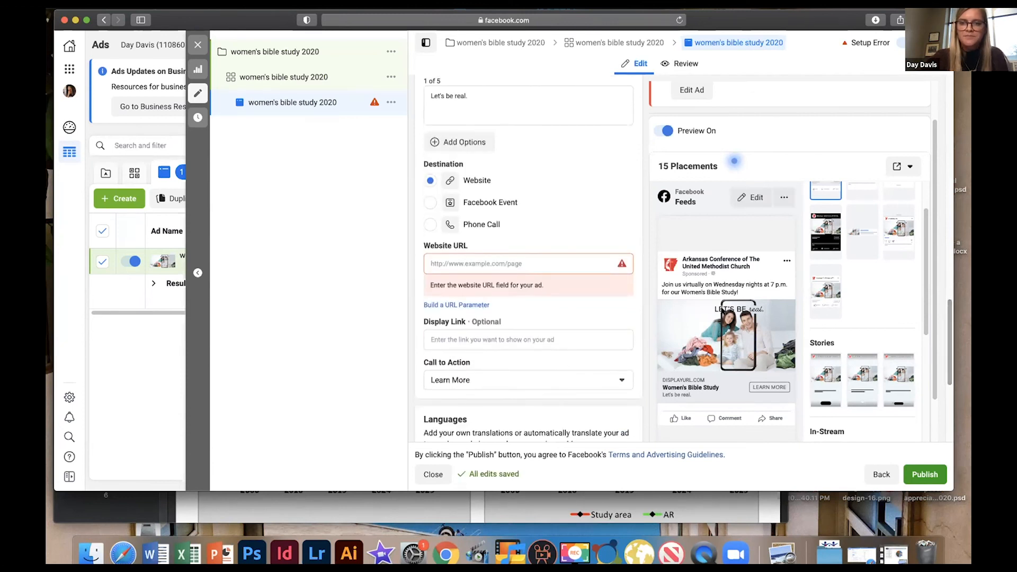
{"action": "left_click_drag", "start_coordinate": [948, 328], "coordinate": [948, 386]}
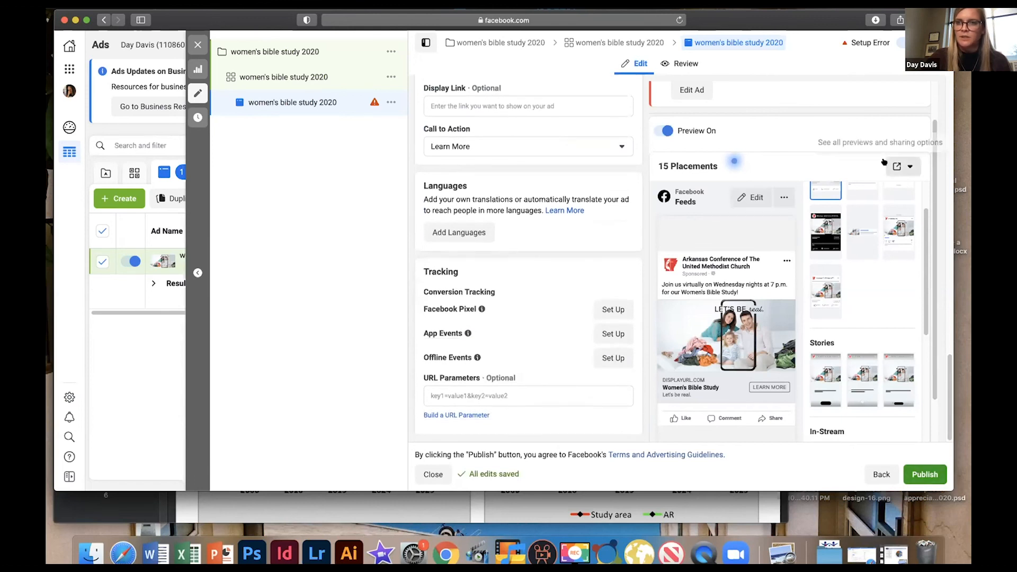
- Preview the ad in the Facebook Video Feeds, Instagram Explore and Facebook In-Stream Videos placements
{"action": "left_click", "coordinate": [903, 167]}
{"action": "left_click", "coordinate": [919, 155]}
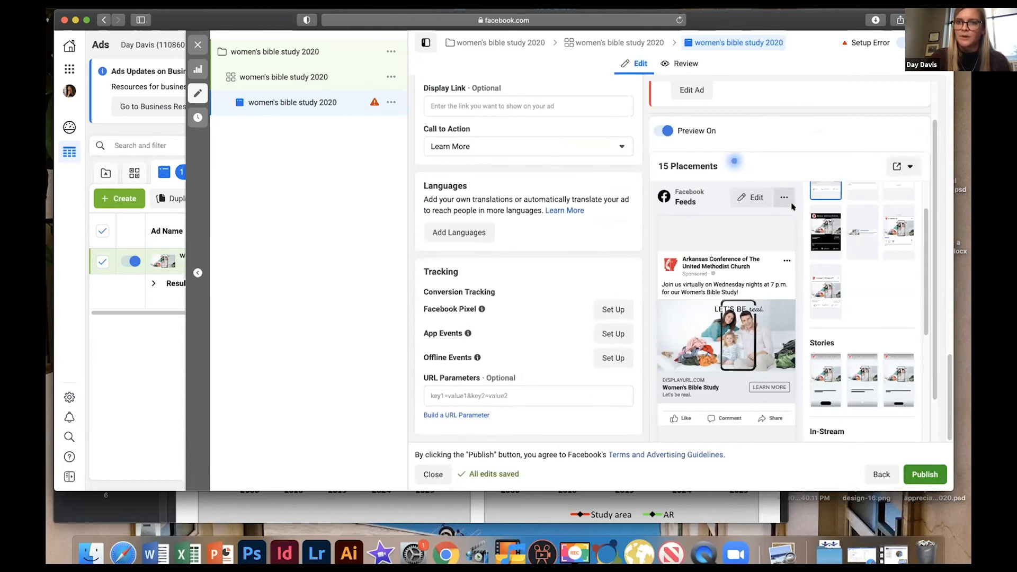
{"action": "left_click", "coordinate": [826, 232]}
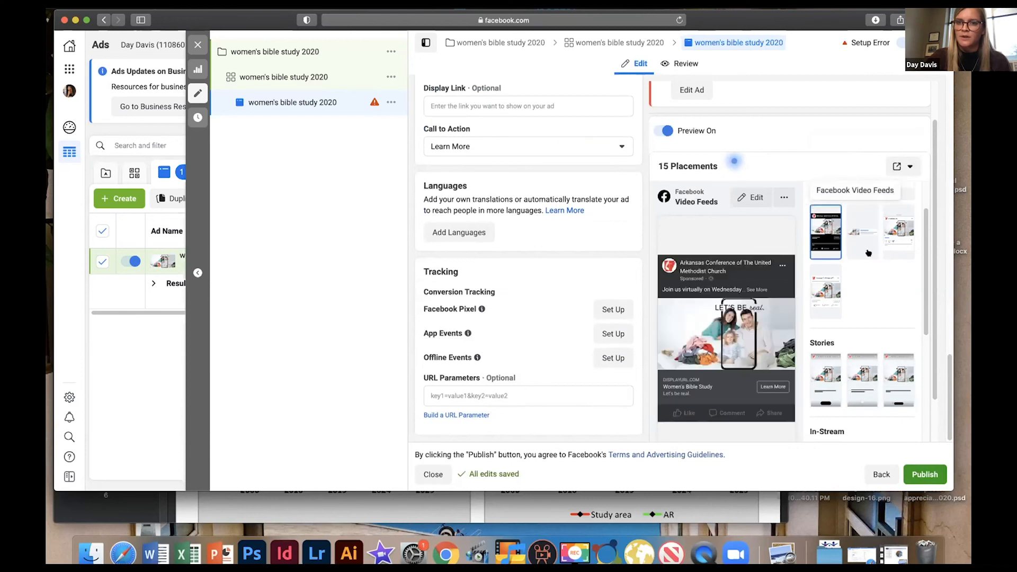
{"action": "left_click", "coordinate": [907, 225]}
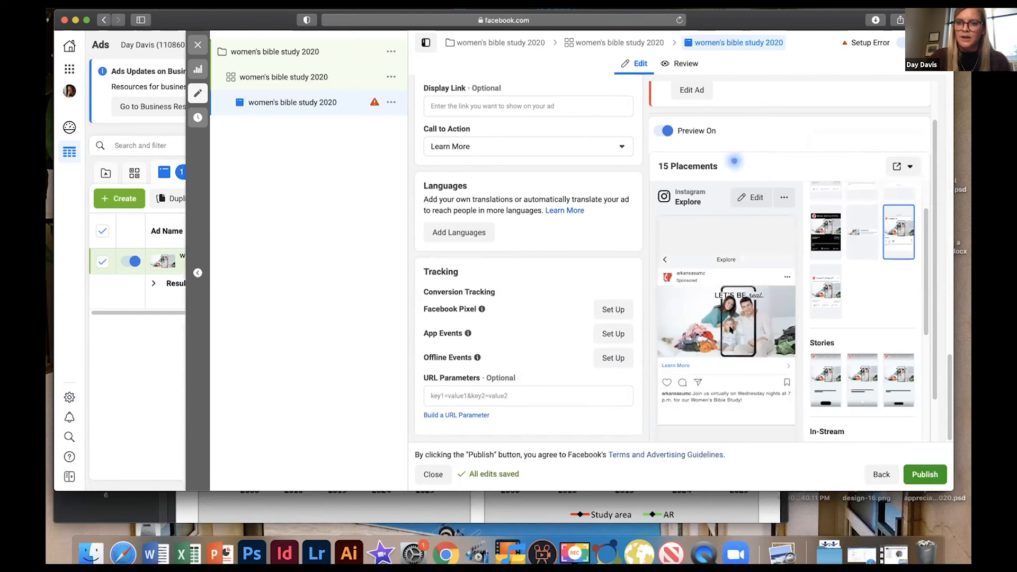
{"action": "scroll", "coordinate": [921, 339], "scroll_direction": "down", "scroll_amount": 3}
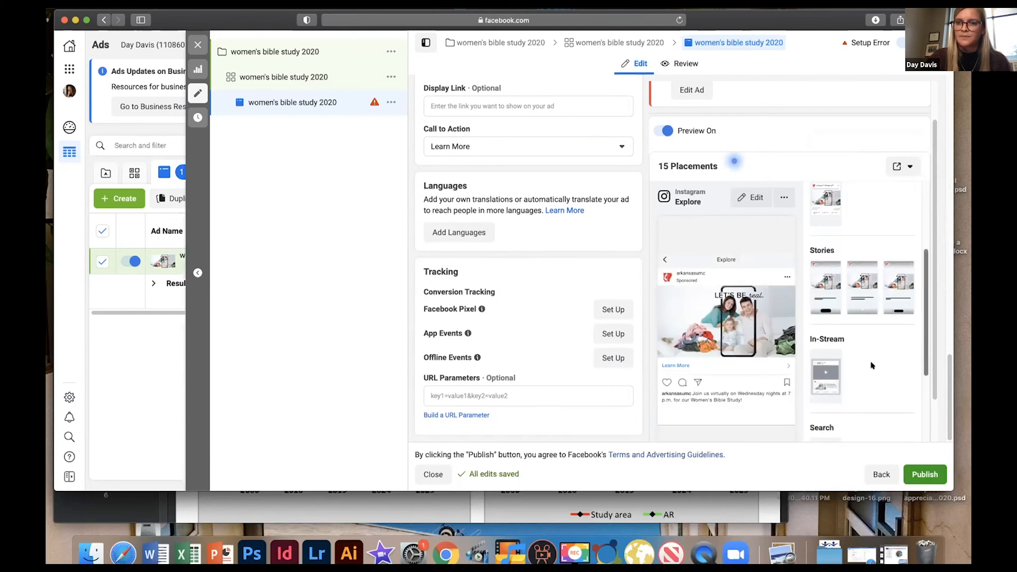
{"action": "left_click", "coordinate": [824, 371]}
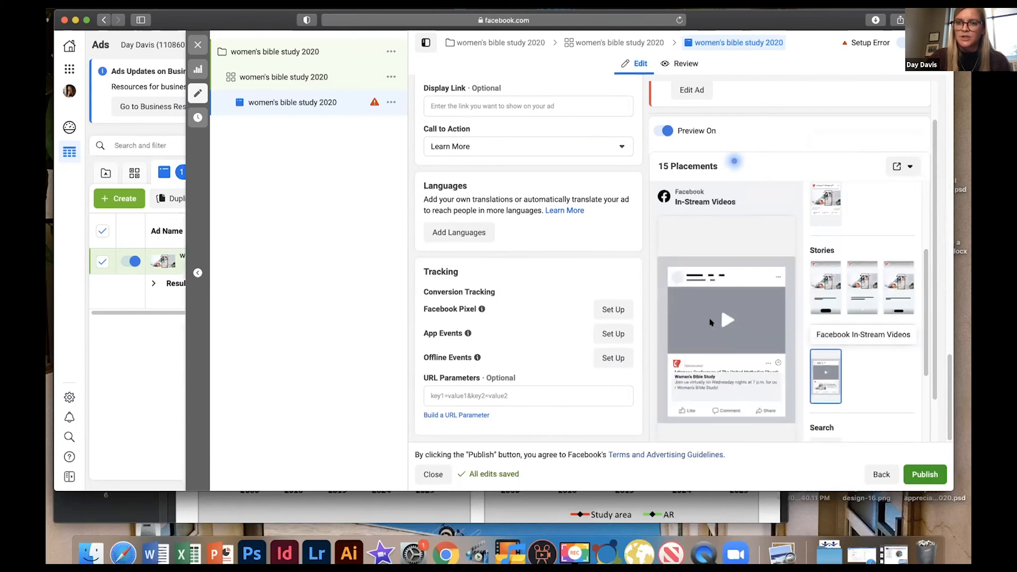
{"action": "scroll", "coordinate": [925, 296], "scroll_direction": "down", "scroll_amount": 2}
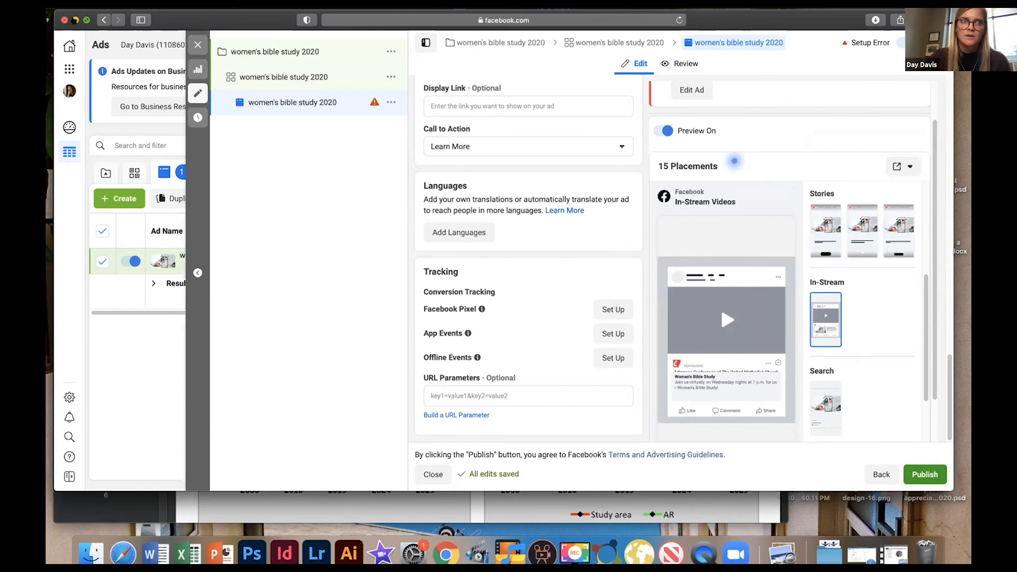
- Minimize the Ads Manager browser window and restore it
{"action": "left_click", "coordinate": [75, 20]}
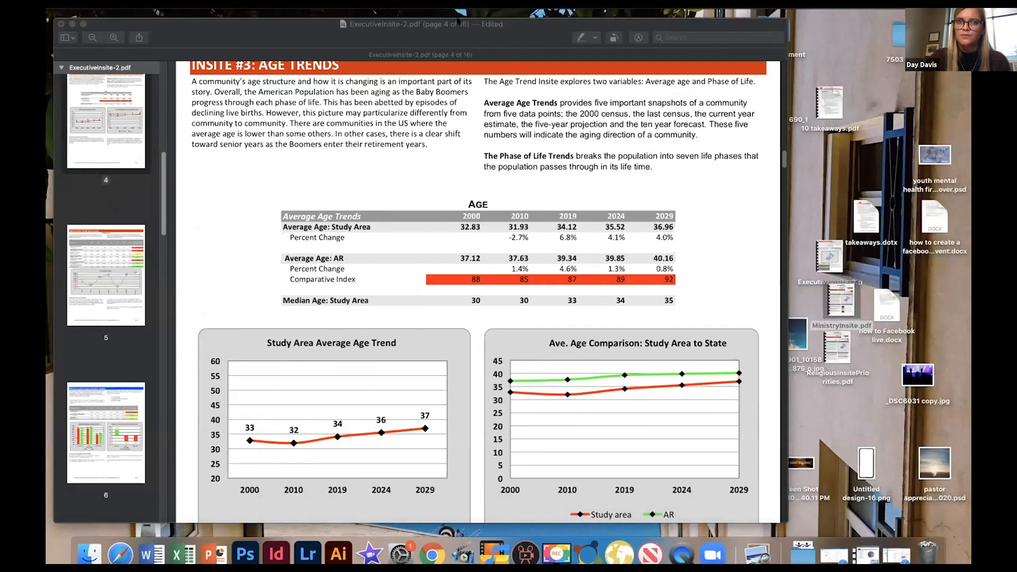
{"action": "left_click", "coordinate": [894, 556]}
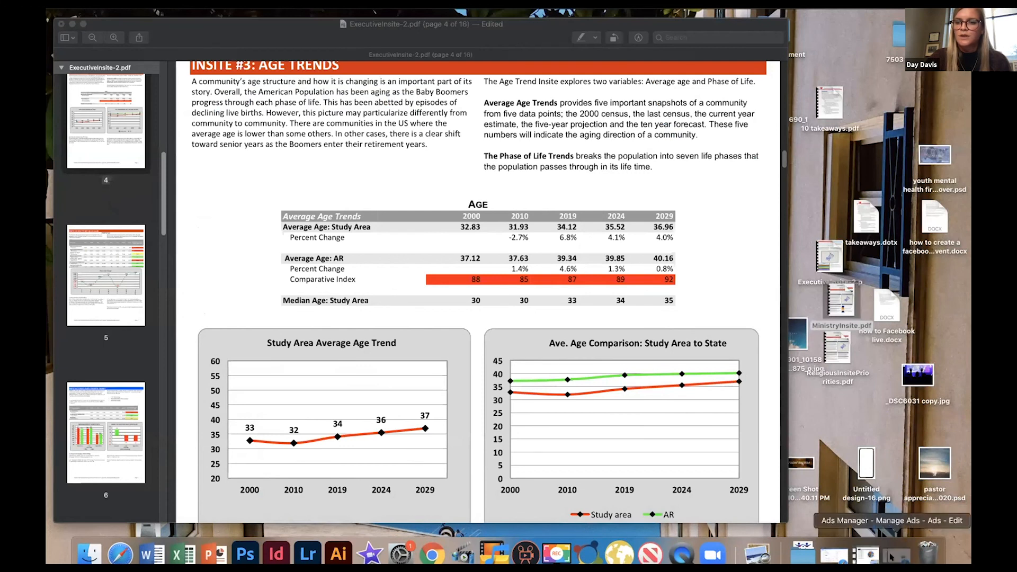